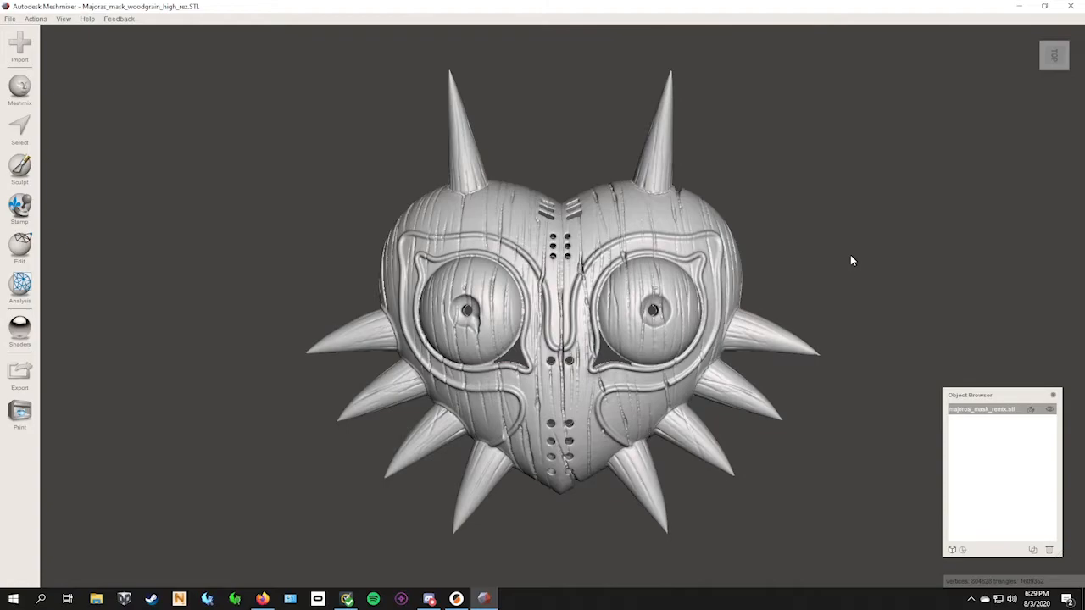
- Show the prusa mk3s printer bed and compare the mask's size with it from above and from the front
{"action": "left_click", "coordinate": [65, 18]}
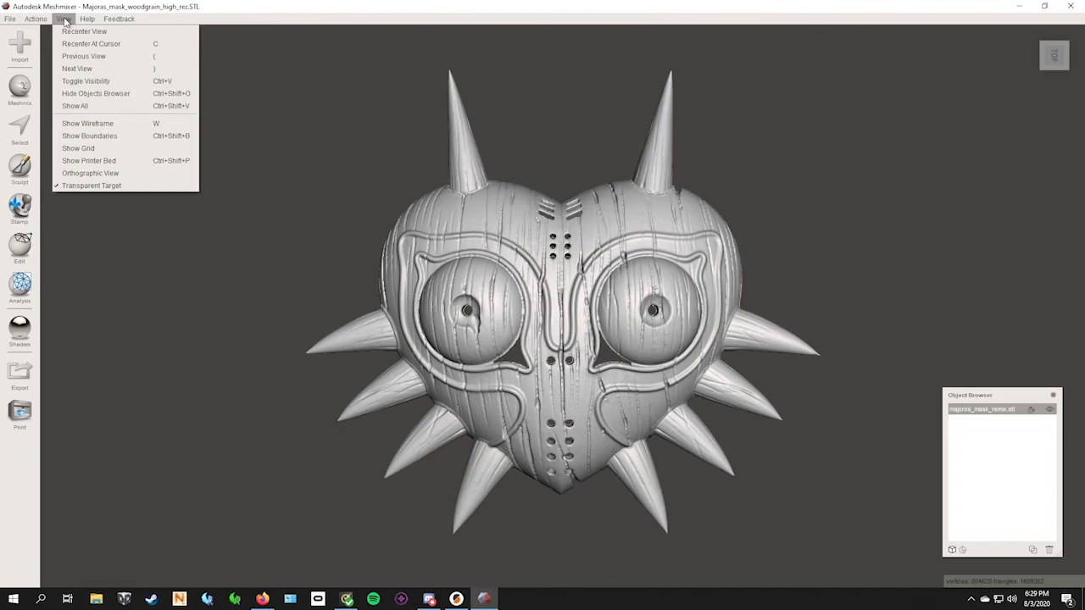
{"action": "left_click", "coordinate": [83, 162]}
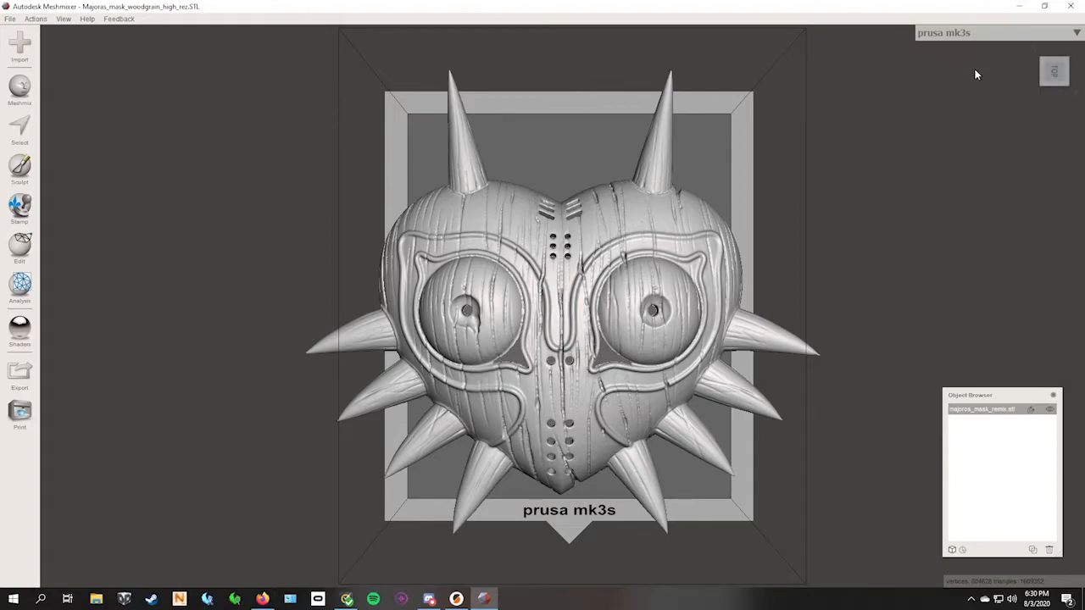
{"action": "left_click", "coordinate": [1077, 32]}
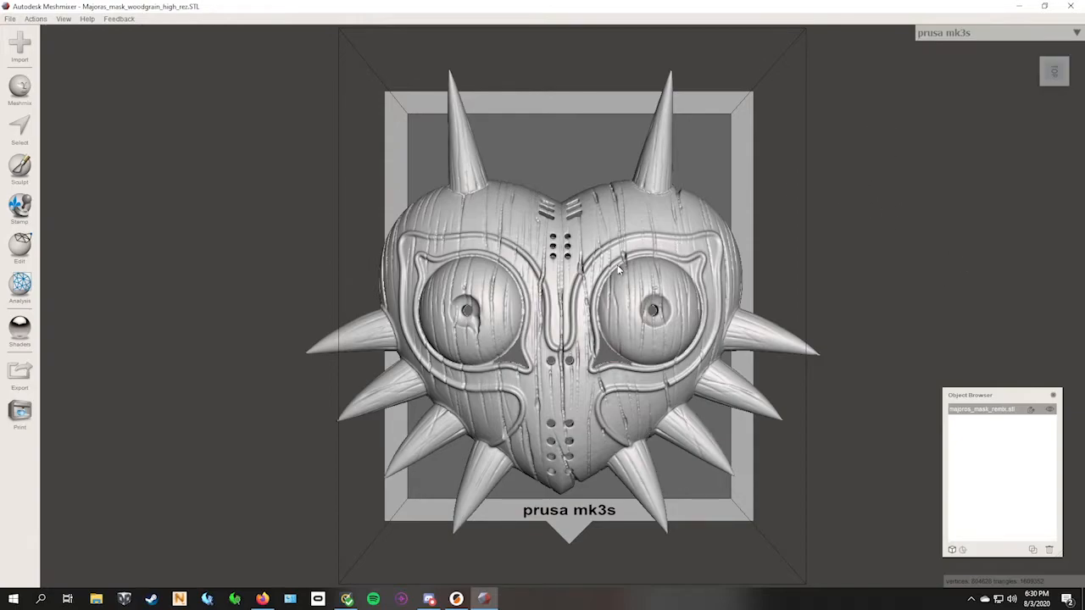
{"action": "right_click_drag", "start_coordinate": [864, 376], "coordinate": [846, 396]}
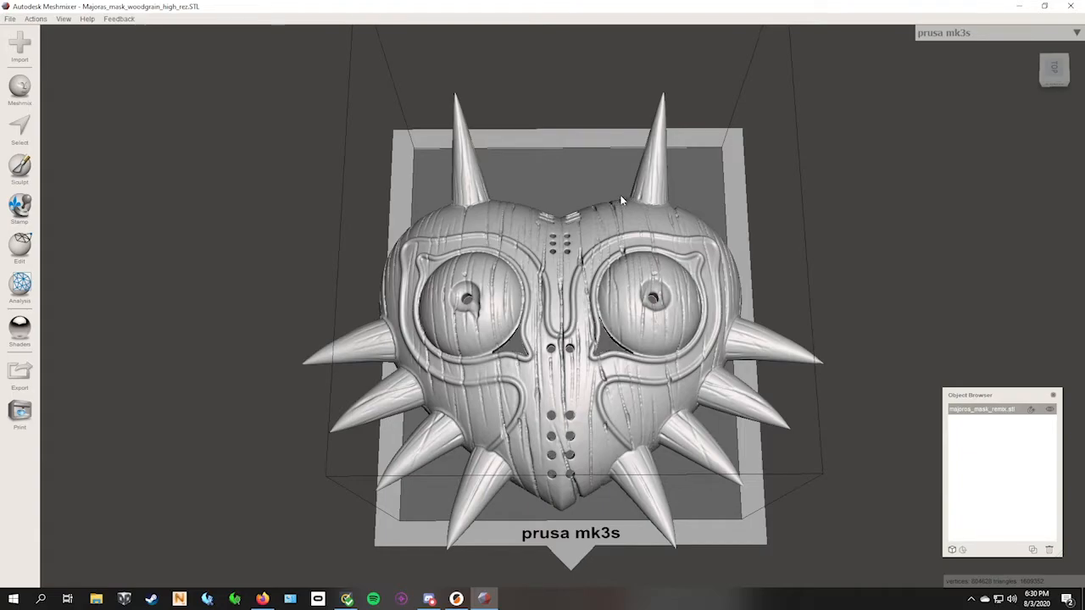
{"action": "right_click_drag", "start_coordinate": [192, 478], "coordinate": [367, 318]}
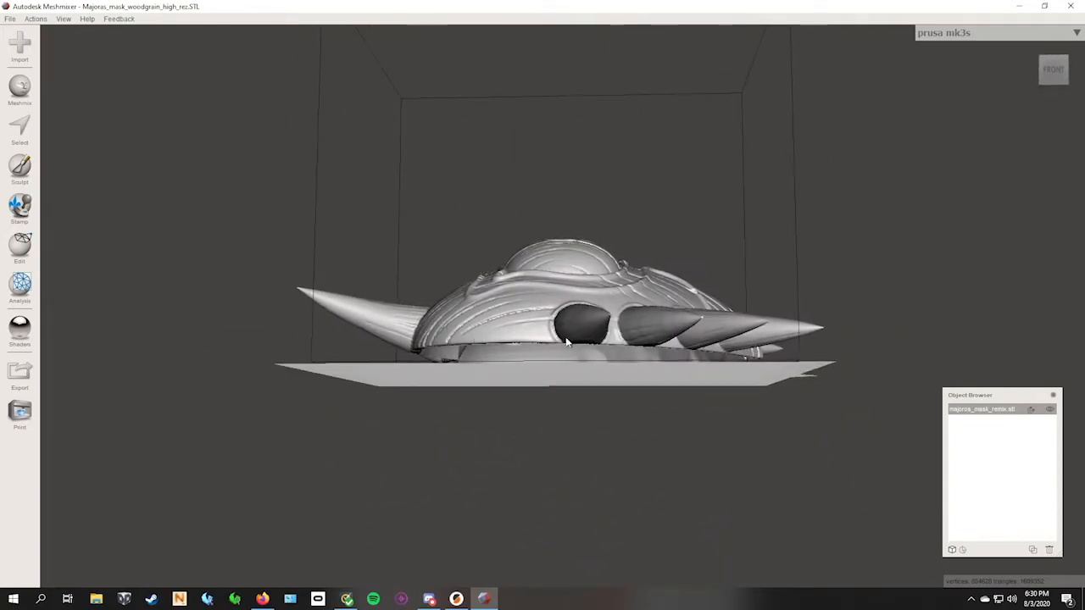
{"action": "right_click_drag", "start_coordinate": [365, 385], "coordinate": [187, 556]}
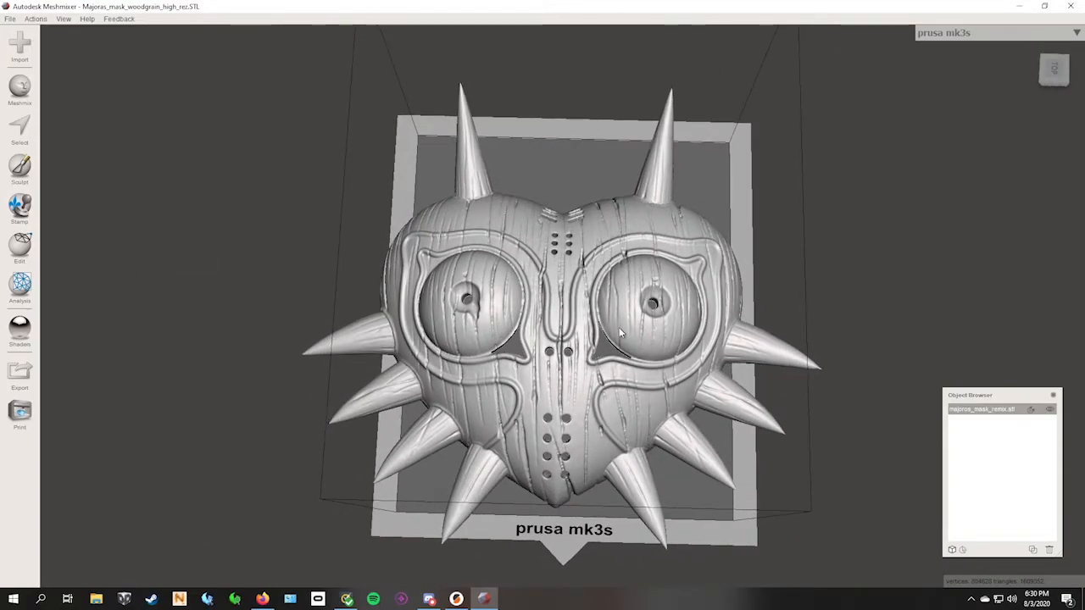
- Slice the mask vertically down its centre using Plane Cut with Slice (Keep Both), and separate the halves into individual shells
{"action": "left_click", "coordinate": [21, 247]}
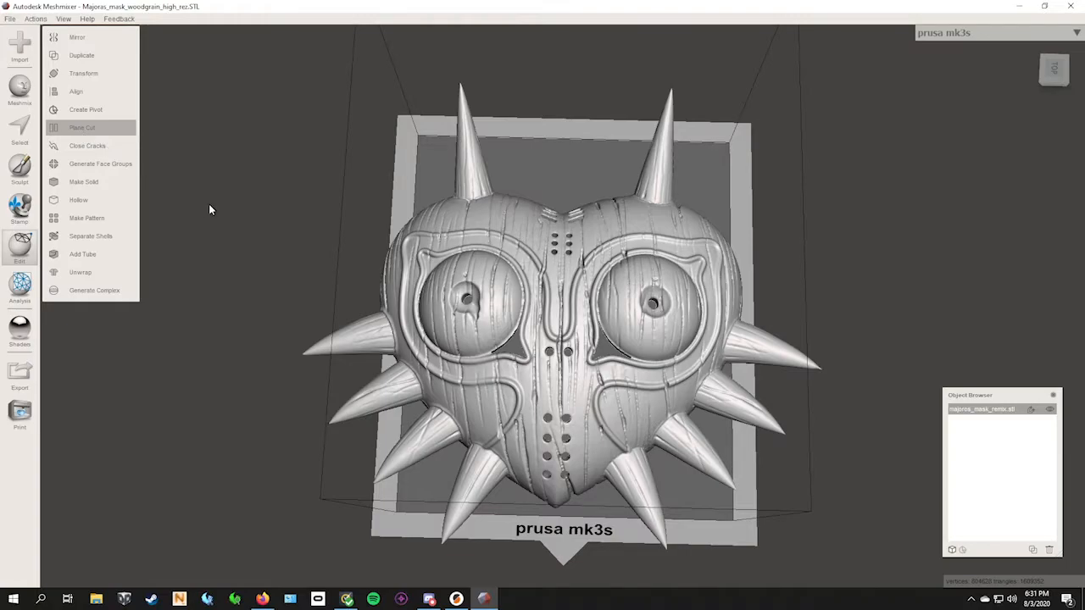
{"action": "right_click_drag", "start_coordinate": [216, 340], "coordinate": [236, 235]}
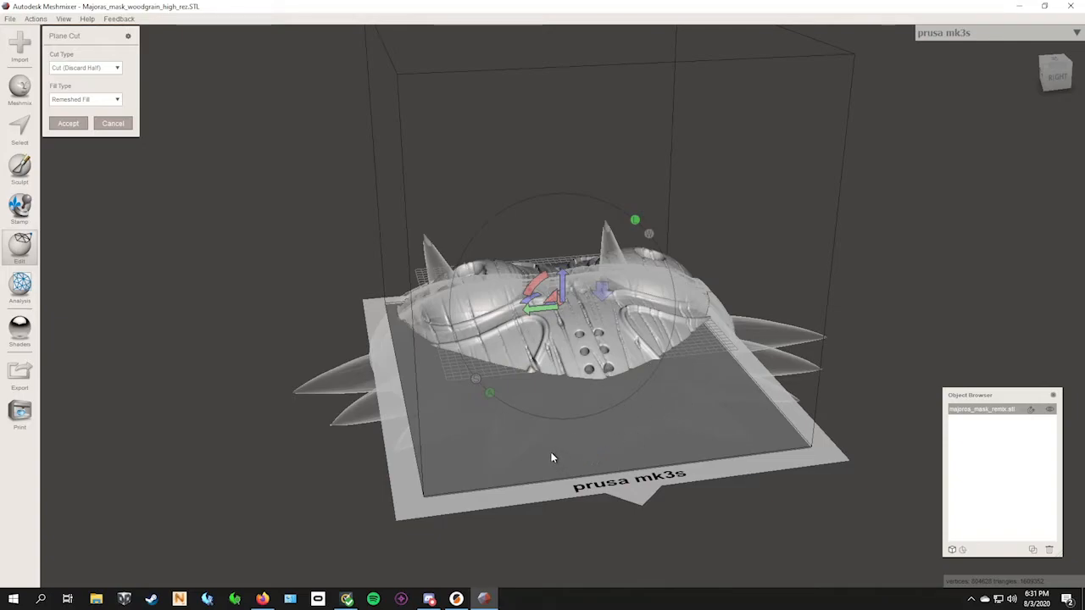
{"action": "left_click", "coordinate": [84, 71]}
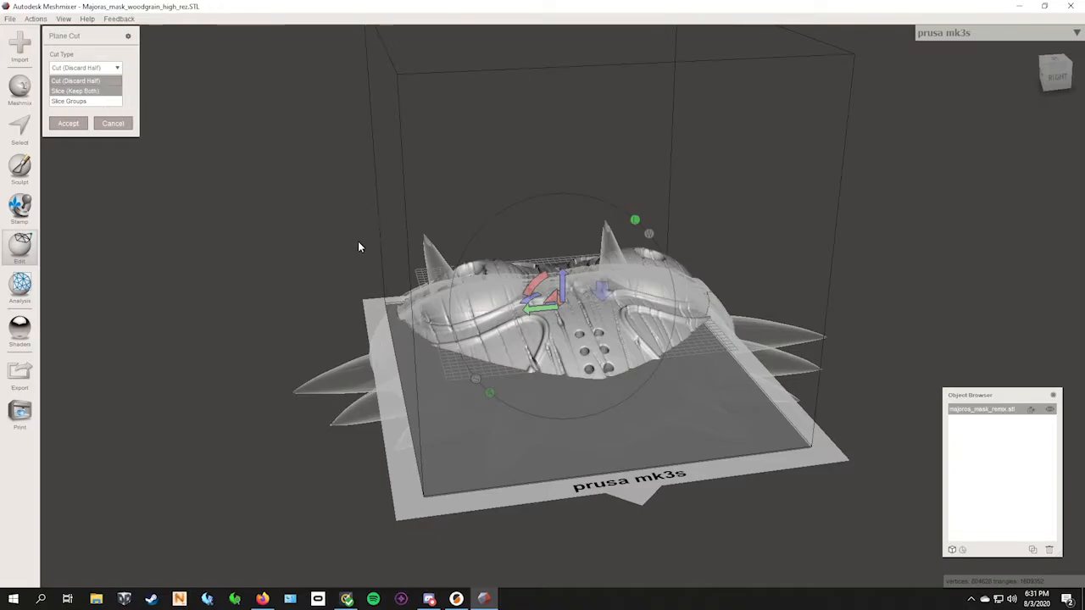
{"action": "left_click_drag", "start_coordinate": [532, 283], "coordinate": [535, 265]}
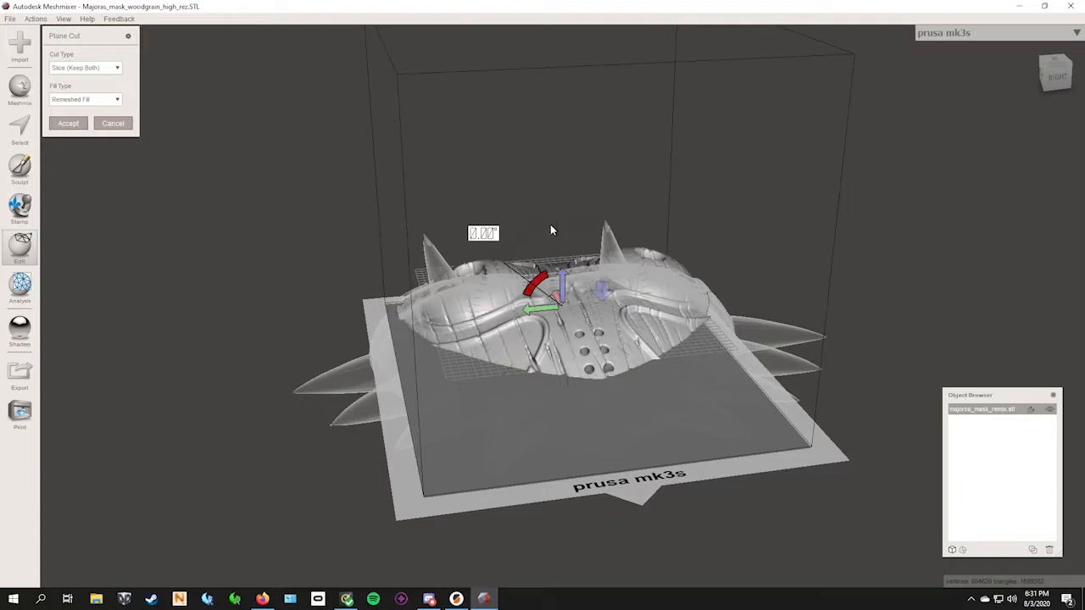
{"action": "left_click_drag", "start_coordinate": [552, 226], "coordinate": [618, 243]}
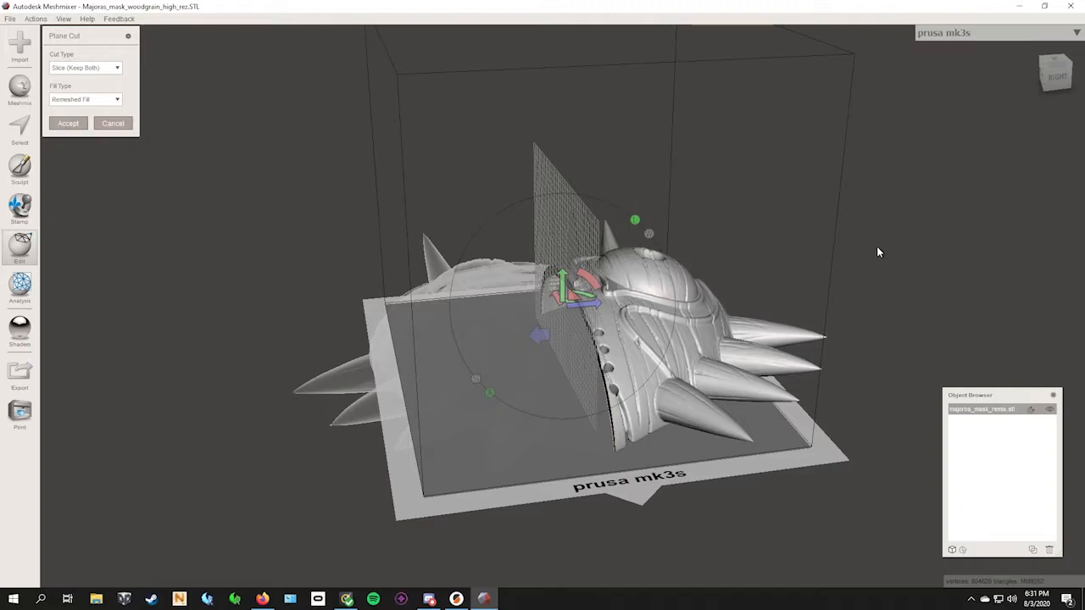
{"action": "right_click_drag", "start_coordinate": [874, 263], "coordinate": [854, 365]}
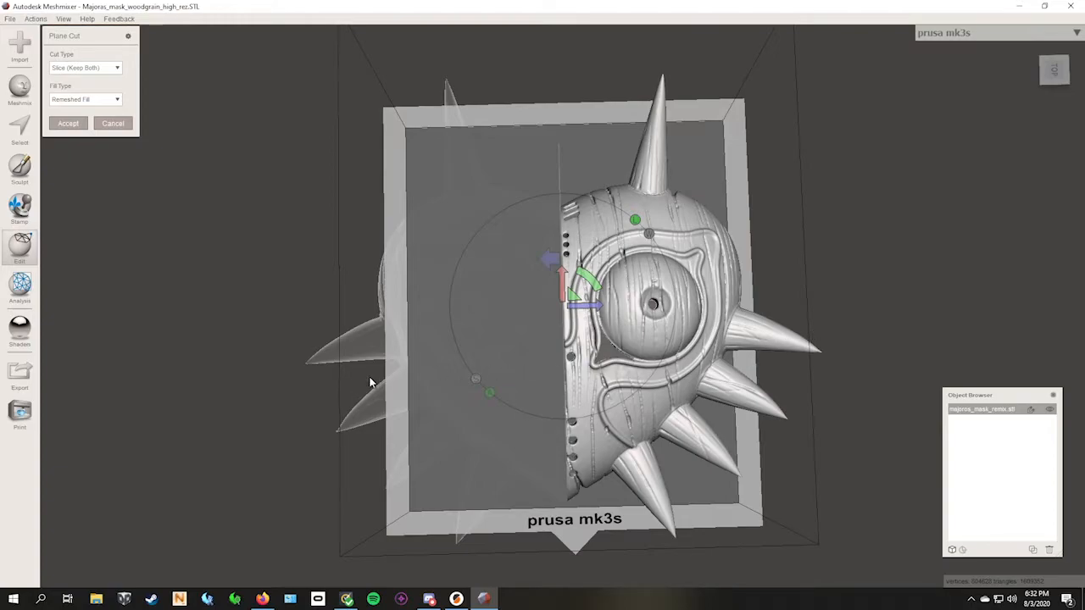
{"action": "left_click", "coordinate": [68, 123]}
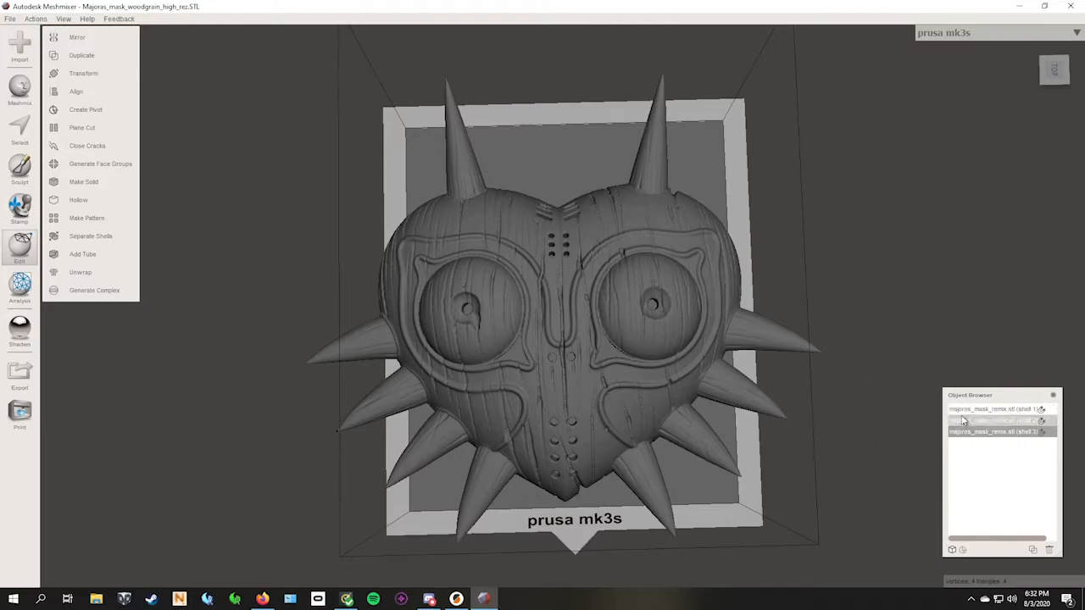
- Select the two mask halves alternately to check that they are separate objects
{"action": "left_click", "coordinate": [610, 384]}
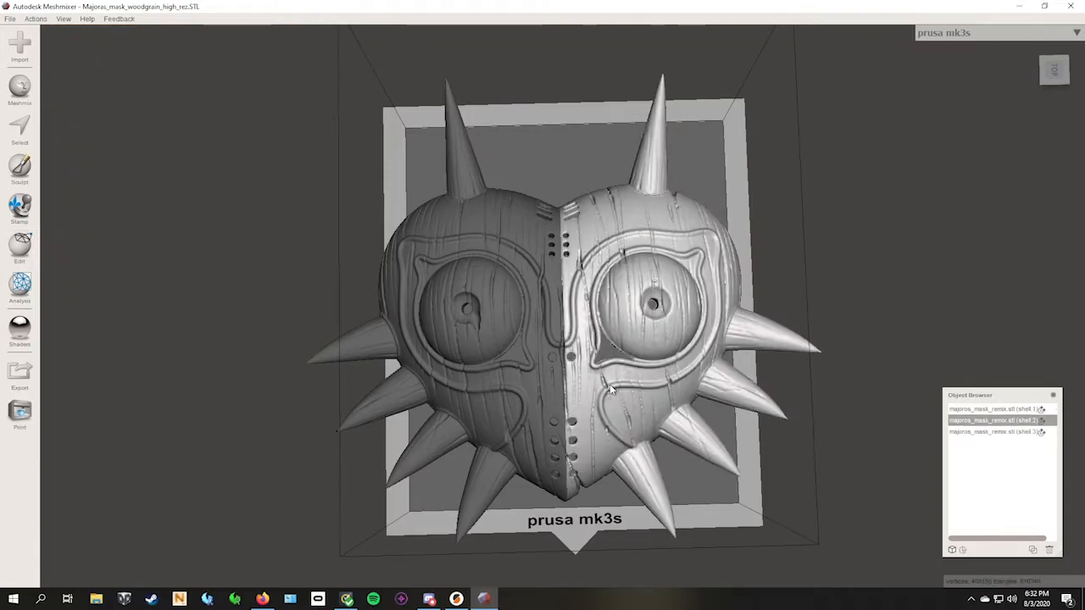
{"action": "left_click", "coordinate": [524, 370]}
{"action": "left_click", "coordinate": [607, 386]}
{"action": "left_click", "coordinate": [518, 385]}
{"action": "left_click", "coordinate": [598, 391]}
{"action": "left_click", "coordinate": [495, 381]}
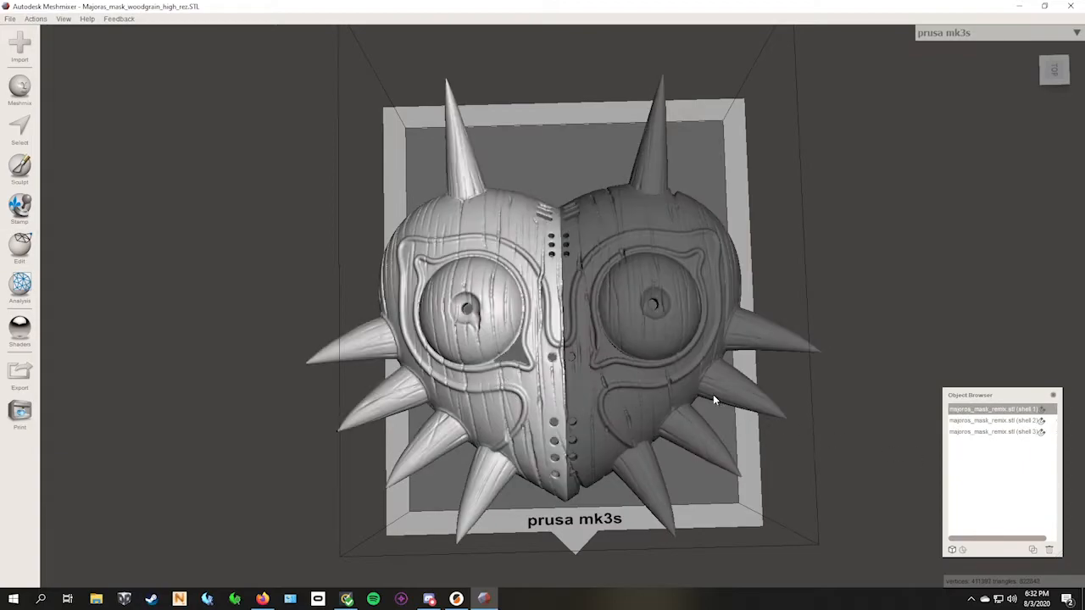
{"action": "left_click", "coordinate": [19, 284]}
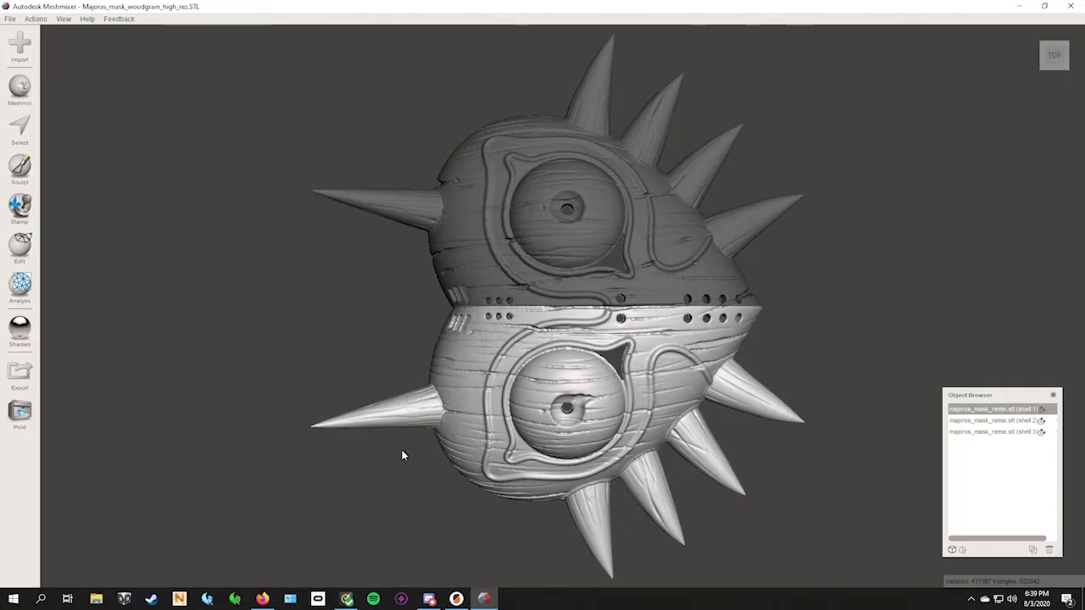
- Brush-select the upper horn of the shell 1 mask half all the way round, from its tip to just short of its base
{"action": "scroll", "coordinate": [398, 455], "scroll_direction": "up", "scroll_amount": 5}
{"action": "middle_click_drag", "start_coordinate": [413, 456], "coordinate": [627, 370]}
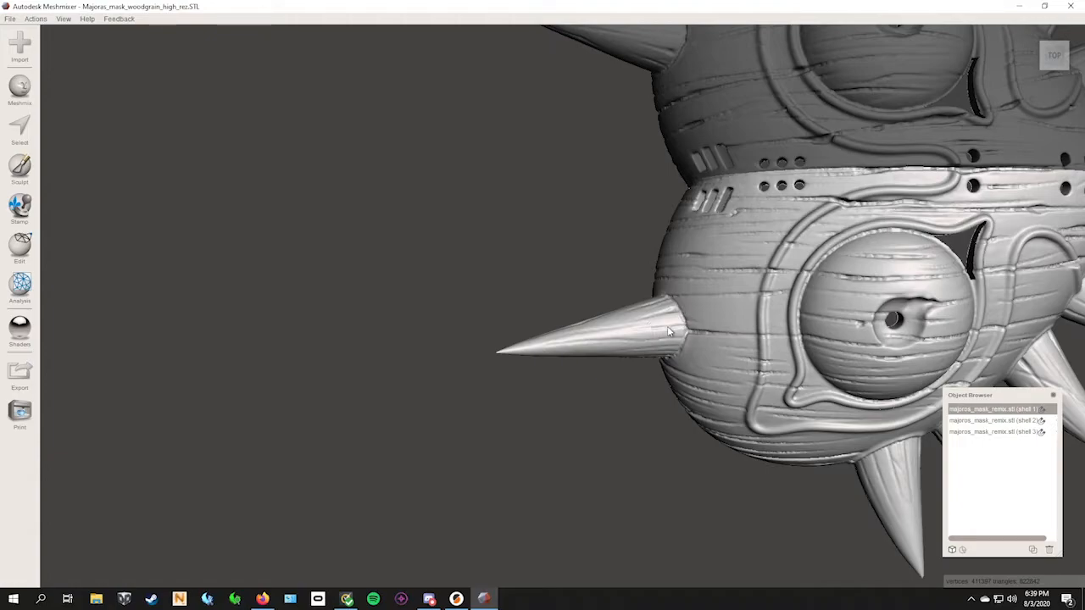
{"action": "scroll", "coordinate": [670, 334], "scroll_direction": "up", "scroll_amount": 3}
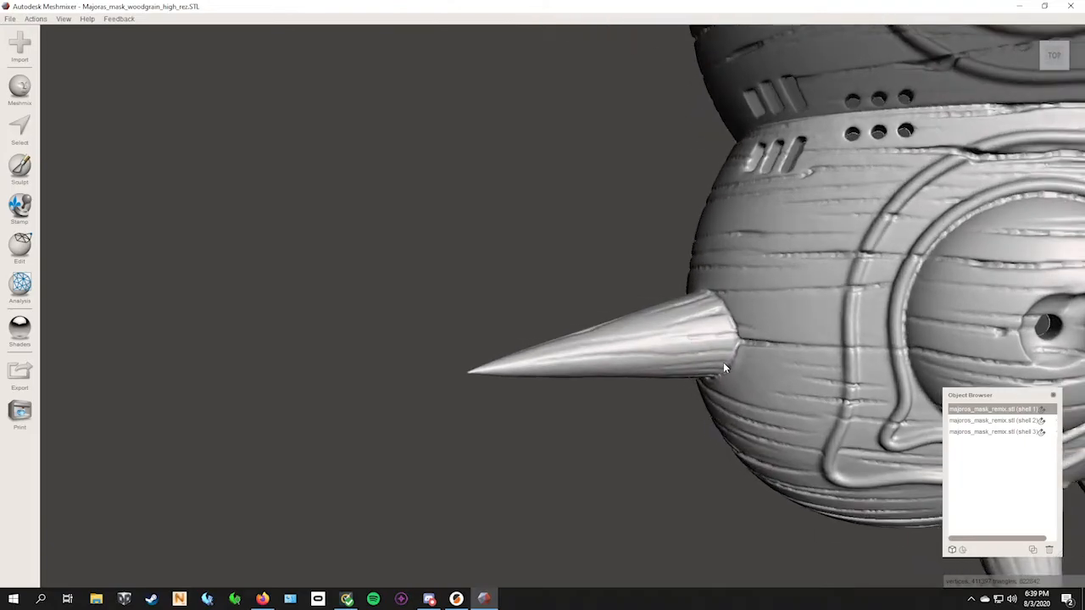
{"action": "middle_click_drag", "start_coordinate": [724, 364], "coordinate": [661, 353]}
{"action": "scroll", "coordinate": [660, 353], "scroll_direction": "up", "scroll_amount": 1}
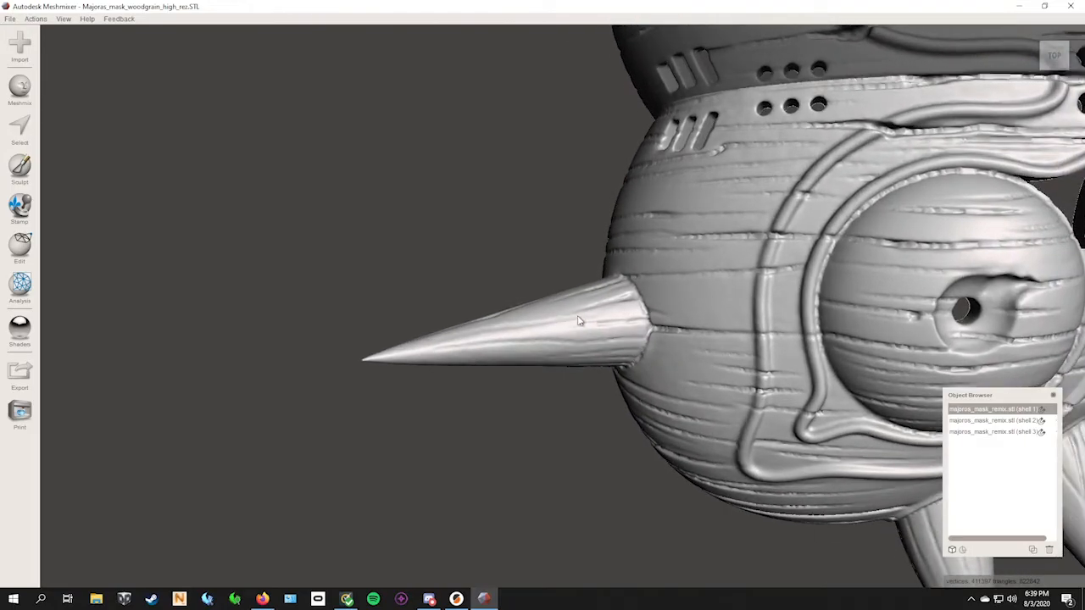
{"action": "key", "text": "s"}
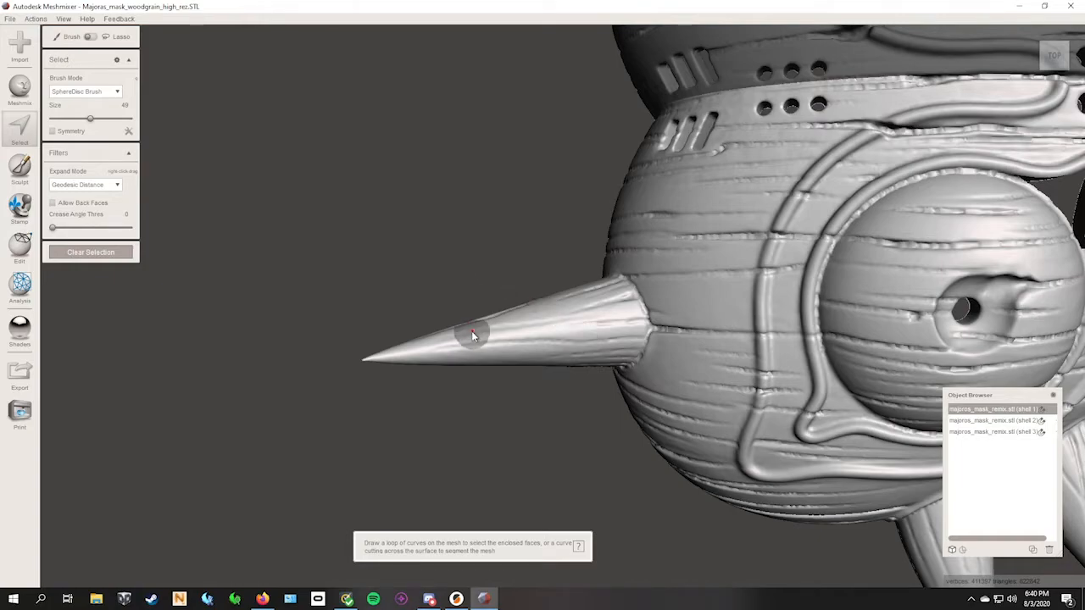
{"action": "mouse_move", "coordinate": [573, 309]}
{"action": "left_mouse_down"}
{"action": "mouse_move", "coordinate": [362, 356]}
{"action": "mouse_move", "coordinate": [533, 335]}
{"action": "left_mouse_up"}
{"action": "mouse_move", "coordinate": [461, 331]}
{"action": "left_mouse_down"}
{"action": "mouse_move", "coordinate": [571, 308]}
{"action": "mouse_move", "coordinate": [452, 358]}
{"action": "mouse_move", "coordinate": [484, 342]}
{"action": "left_mouse_up"}
{"action": "right_click_drag", "start_coordinate": [470, 335], "coordinate": [536, 248]}
{"action": "mouse_move", "coordinate": [595, 332]}
{"action": "left_mouse_down"}
{"action": "mouse_move", "coordinate": [570, 413]}
{"action": "mouse_move", "coordinate": [458, 367]}
{"action": "mouse_move", "coordinate": [415, 313]}
{"action": "mouse_move", "coordinate": [572, 391]}
{"action": "mouse_move", "coordinate": [530, 349]}
{"action": "mouse_move", "coordinate": [552, 325]}
{"action": "mouse_move", "coordinate": [473, 331]}
{"action": "left_mouse_up"}
{"action": "right_click_drag", "start_coordinate": [497, 346], "coordinate": [562, 342]}
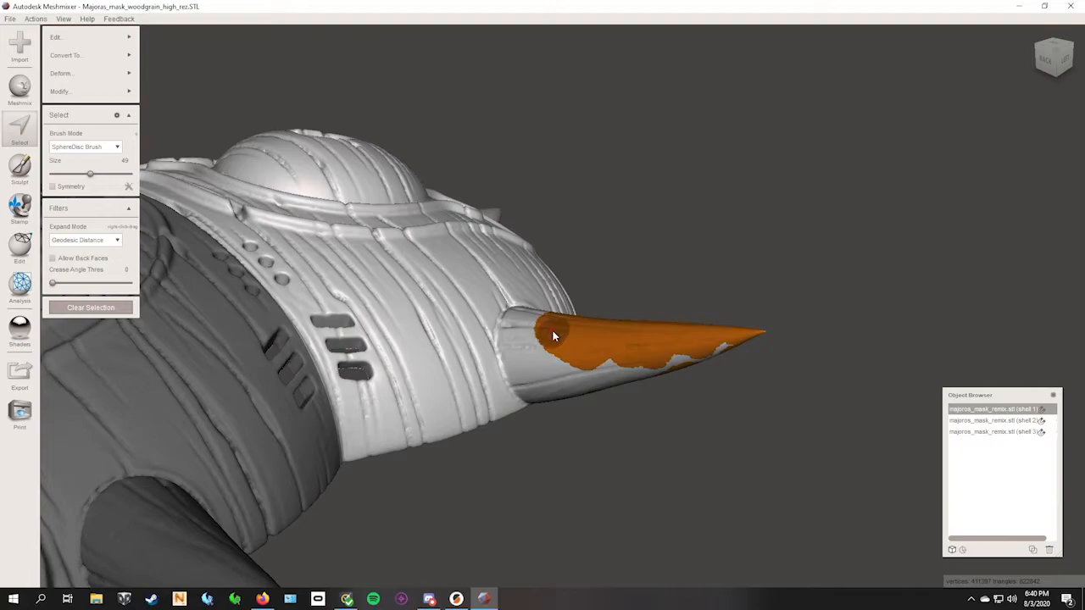
{"action": "mouse_move", "coordinate": [602, 358]}
{"action": "left_mouse_down"}
{"action": "mouse_move", "coordinate": [574, 361]}
{"action": "mouse_move", "coordinate": [660, 371]}
{"action": "mouse_move", "coordinate": [718, 344]}
{"action": "left_mouse_up"}
{"action": "right_click_drag", "start_coordinate": [717, 344], "coordinate": [523, 252]}
{"action": "right_click_drag", "start_coordinate": [580, 387], "coordinate": [492, 436]}
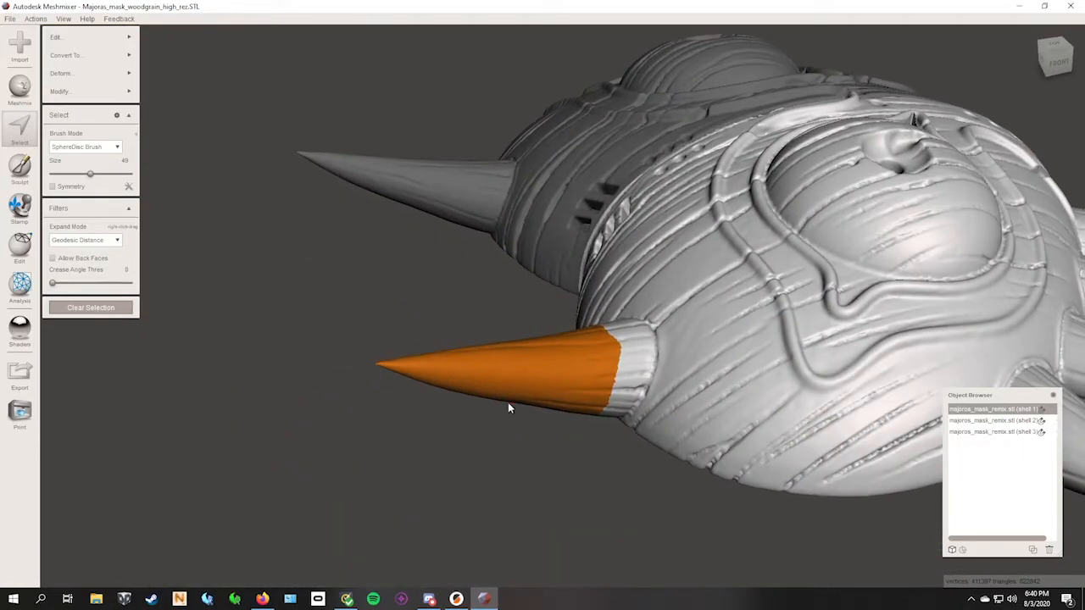
- Smooth the boundary of the horn selection with smoothness 50 and 30 iterations, creating a new face group
{"action": "key", "text": "b"}
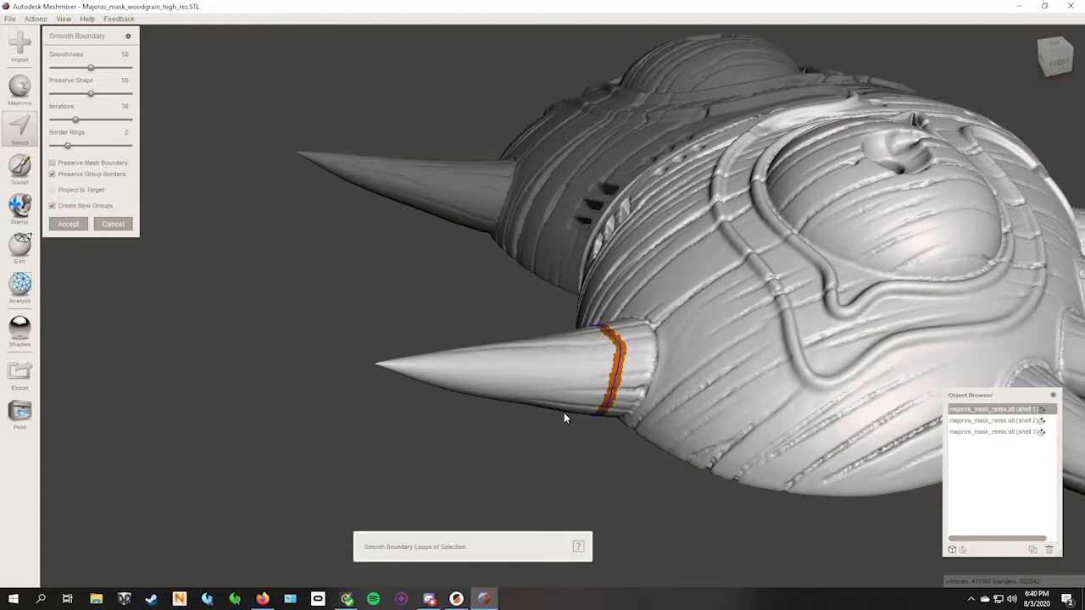
{"action": "left_click", "coordinate": [68, 225]}
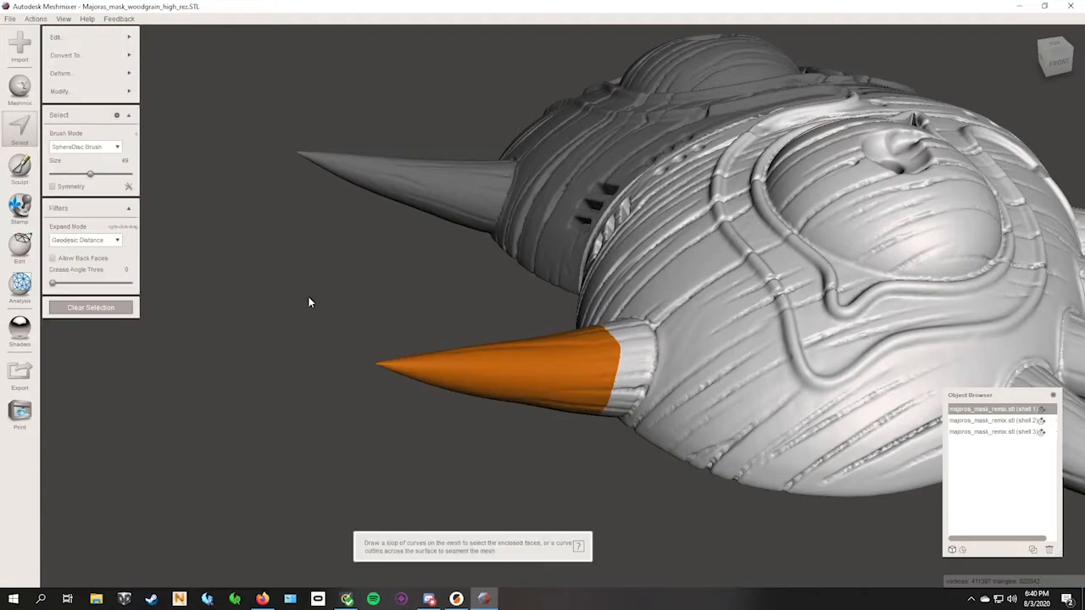
{"action": "mouse_move", "coordinate": [106, 40]}
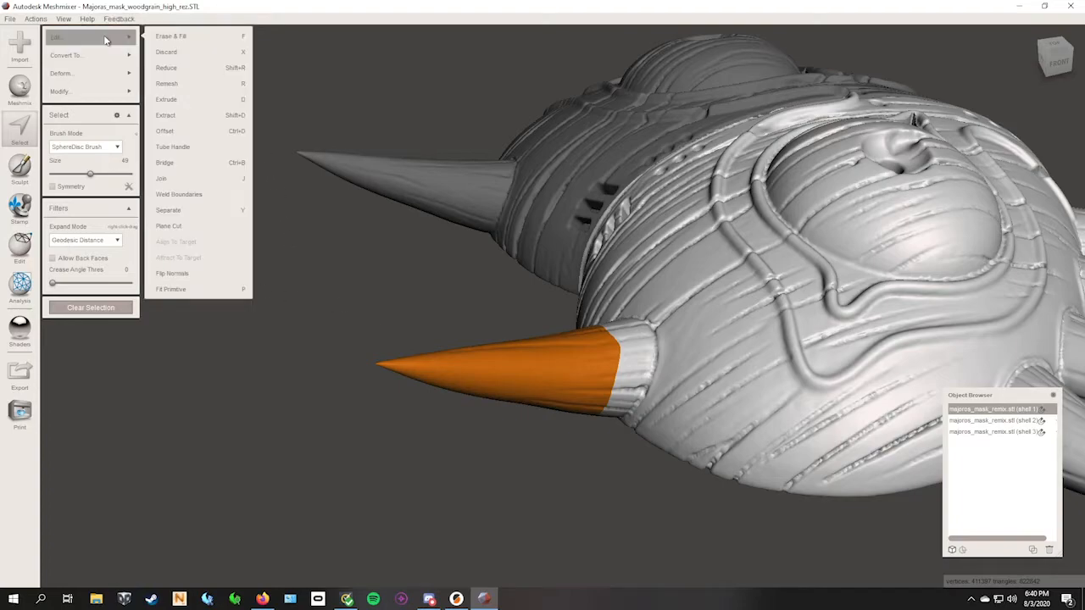
{"action": "mouse_move", "coordinate": [93, 91]}
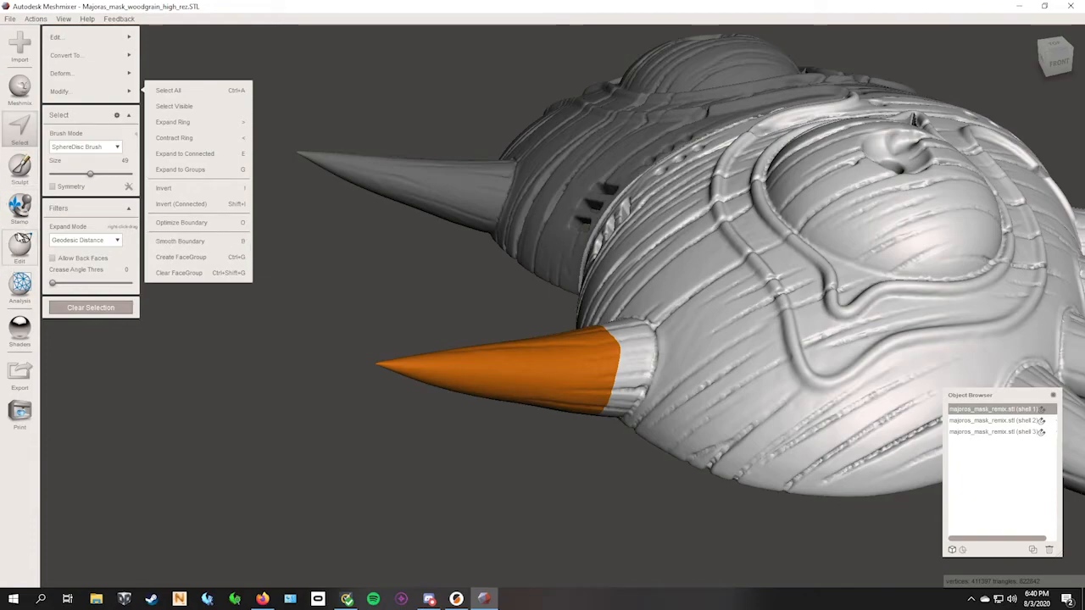
- Generate a complex at the horn's boundary loop with Remesh on, 10 refine iterations and 1 mm offset distance, and split the complex
{"action": "left_click", "coordinate": [20, 247]}
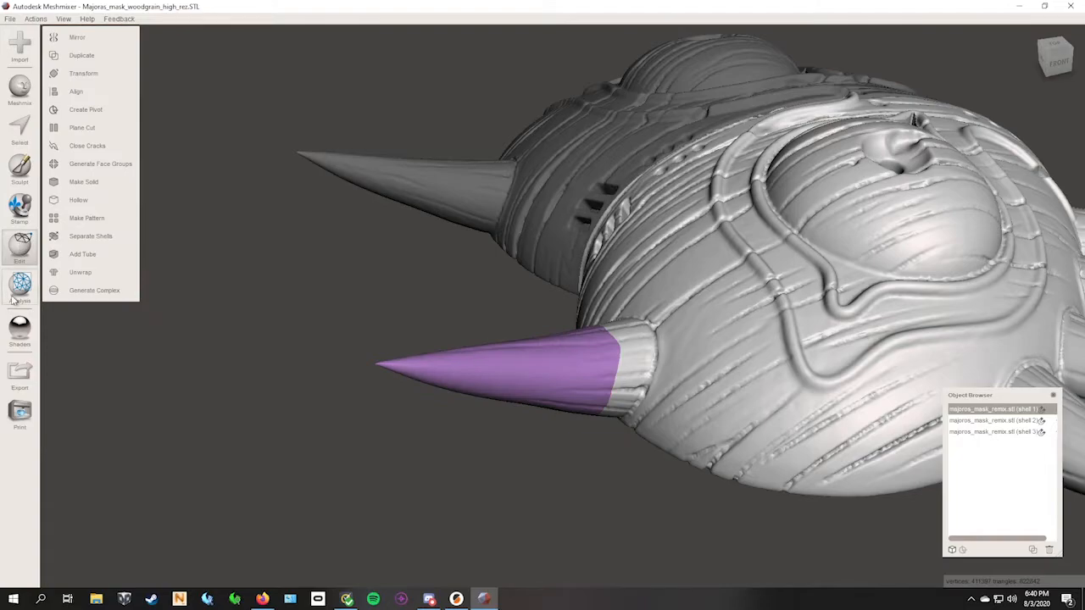
{"action": "left_click", "coordinate": [77, 289]}
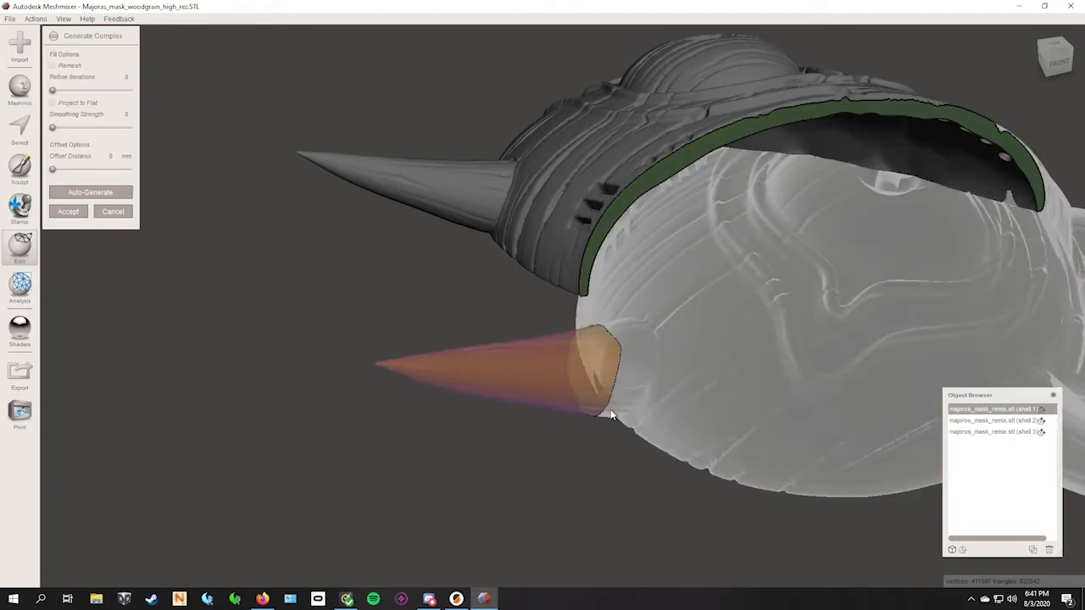
{"action": "left_click", "coordinate": [578, 414]}
{"action": "right_click_drag", "start_coordinate": [528, 403], "coordinate": [560, 379]}
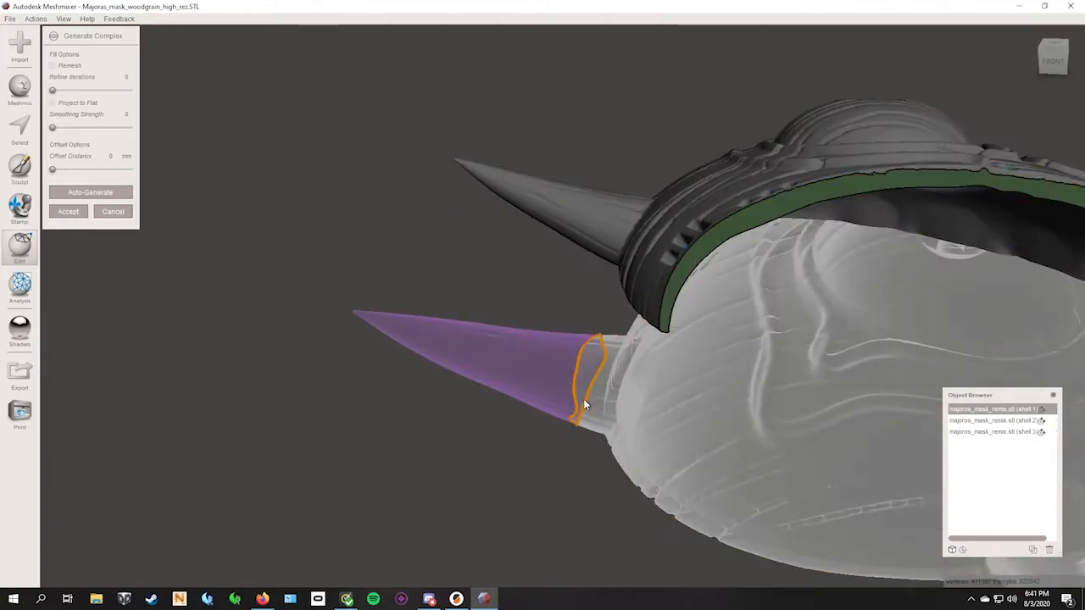
{"action": "left_click", "coordinate": [583, 404]}
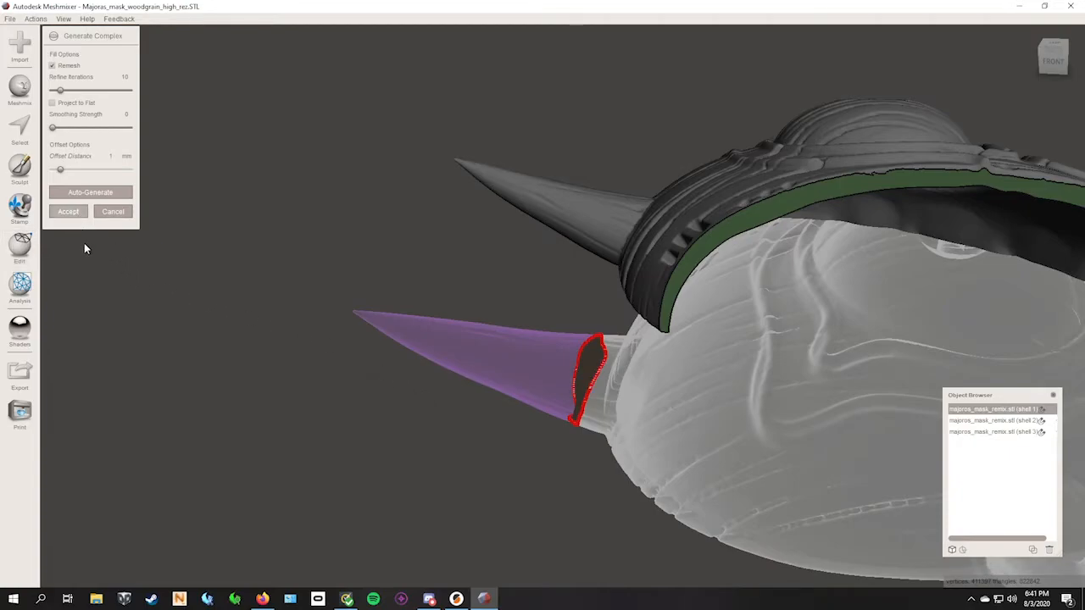
{"action": "key", "text": "Return"}
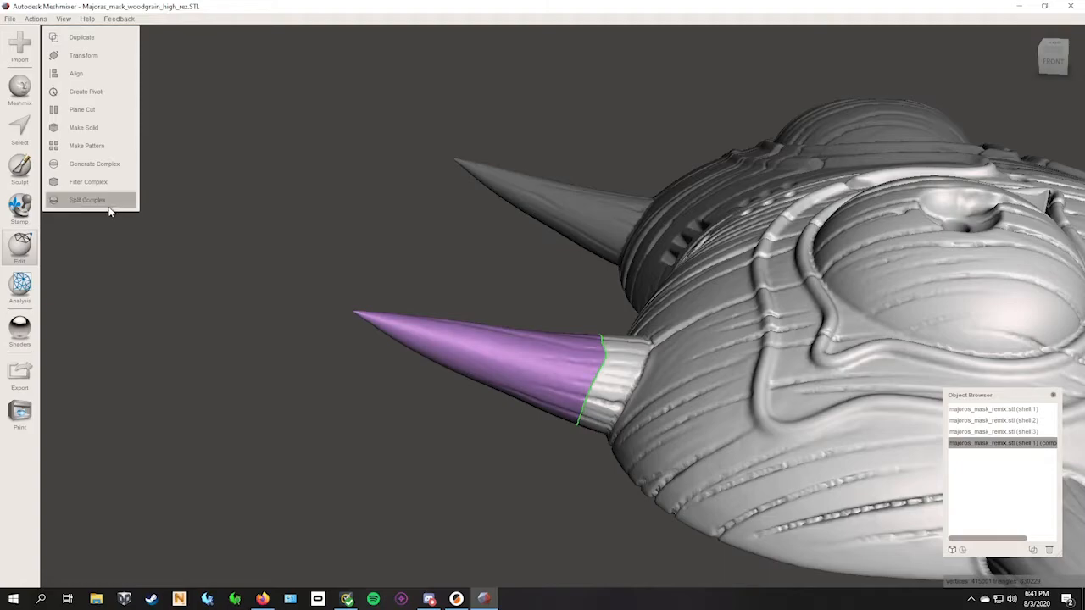
{"action": "left_click", "coordinate": [109, 212]}
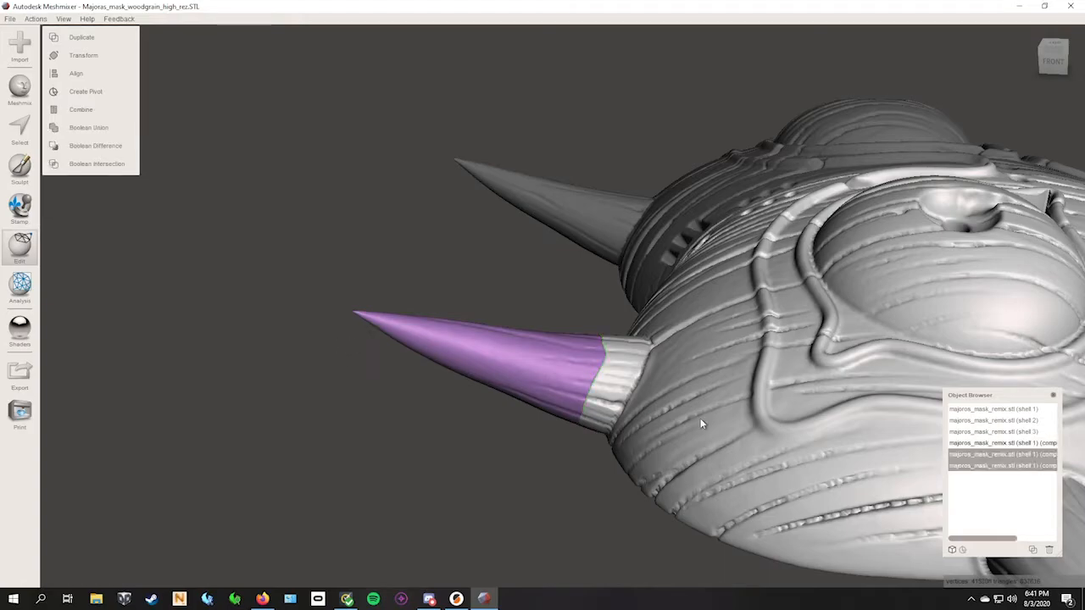
- Select the horn and the mask body alternately to check that they are separate pieces
{"action": "left_click", "coordinate": [473, 359]}
{"action": "left_click", "coordinate": [671, 400]}
{"action": "left_click", "coordinate": [524, 368]}
{"action": "left_click", "coordinate": [718, 421]}
{"action": "left_click", "coordinate": [549, 376]}
{"action": "left_click", "coordinate": [729, 416]}
{"action": "left_click", "coordinate": [569, 380]}
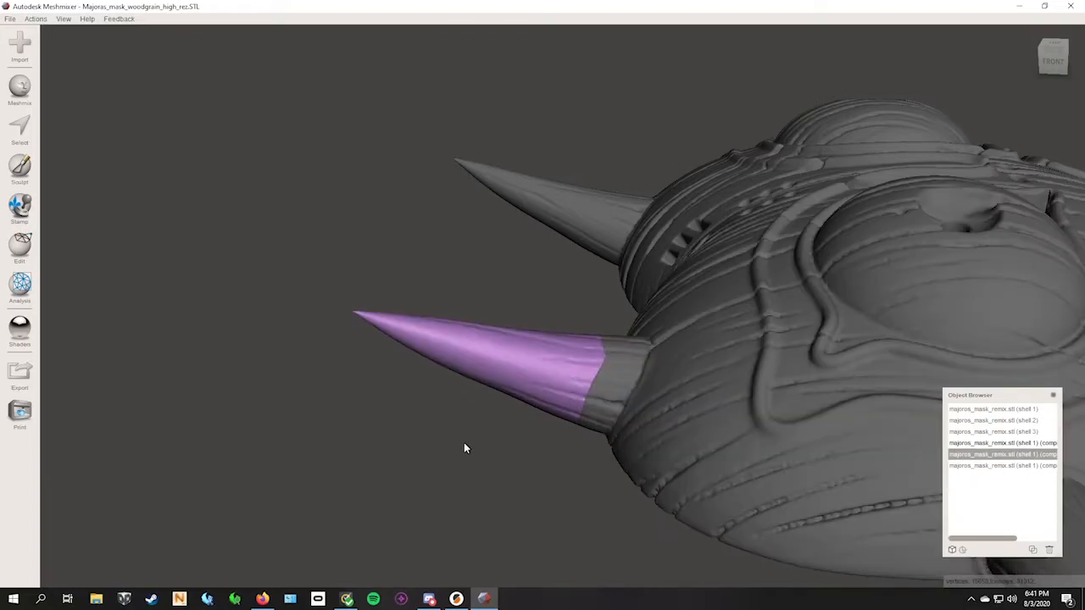
- Add a cylinder primitive on the cut face of the mask half's horn stump, aligned with the horn's axis
{"action": "right_click_drag", "start_coordinate": [490, 466], "coordinate": [404, 501]}
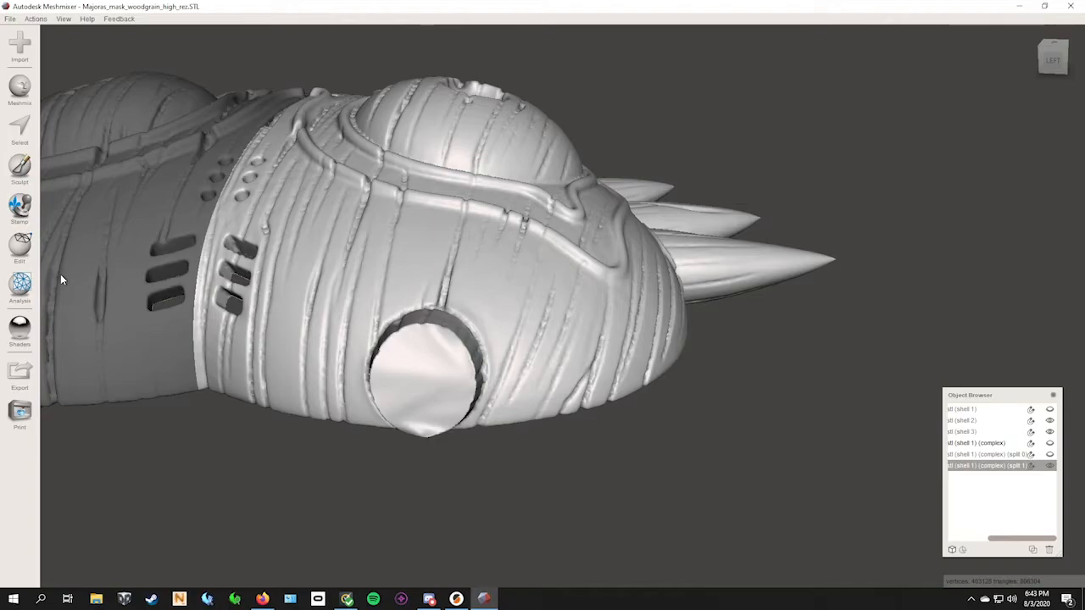
{"action": "left_click", "coordinate": [31, 97]}
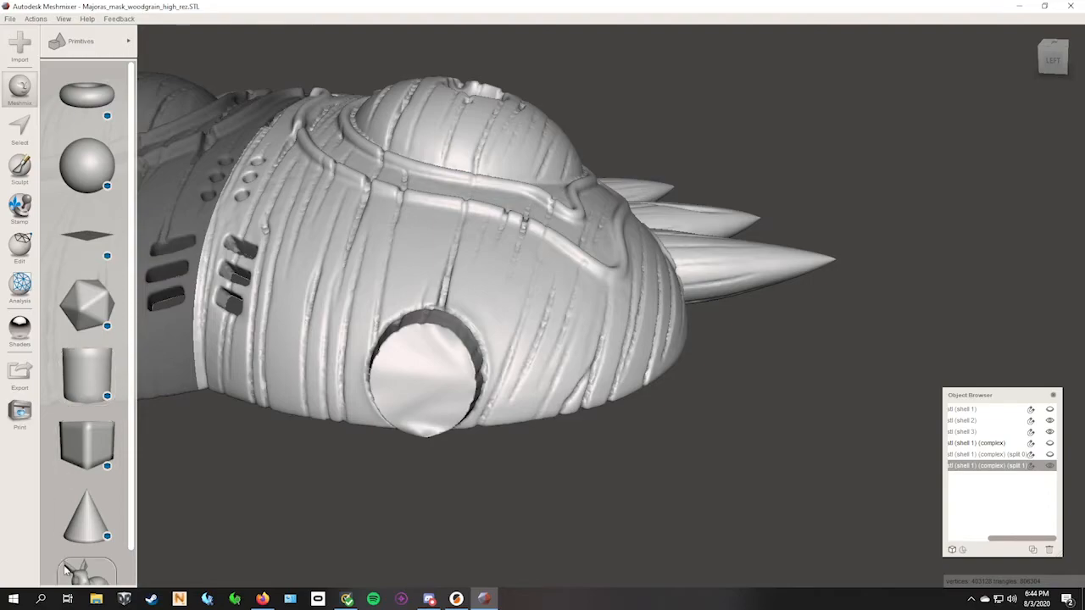
{"action": "scroll", "coordinate": [77, 551], "scroll_direction": "down", "scroll_amount": 1}
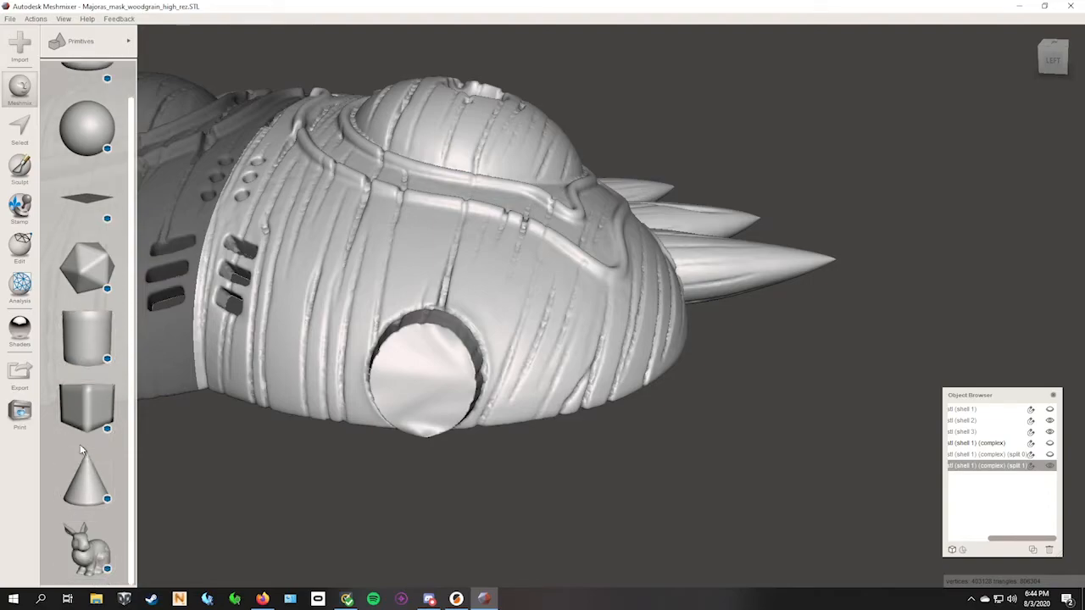
{"action": "scroll", "coordinate": [87, 462], "scroll_direction": "up", "scroll_amount": 1}
{"action": "left_click_drag", "start_coordinate": [76, 364], "coordinate": [293, 496]}
{"action": "right_click_drag", "start_coordinate": [311, 517], "coordinate": [388, 502]}
{"action": "right_click_drag", "start_coordinate": [502, 485], "coordinate": [569, 500]}
{"action": "left_click_drag", "start_coordinate": [362, 320], "coordinate": [342, 279]}
{"action": "left_click_drag", "start_coordinate": [308, 312], "coordinate": [341, 312]}
{"action": "left_click", "coordinate": [73, 291]}
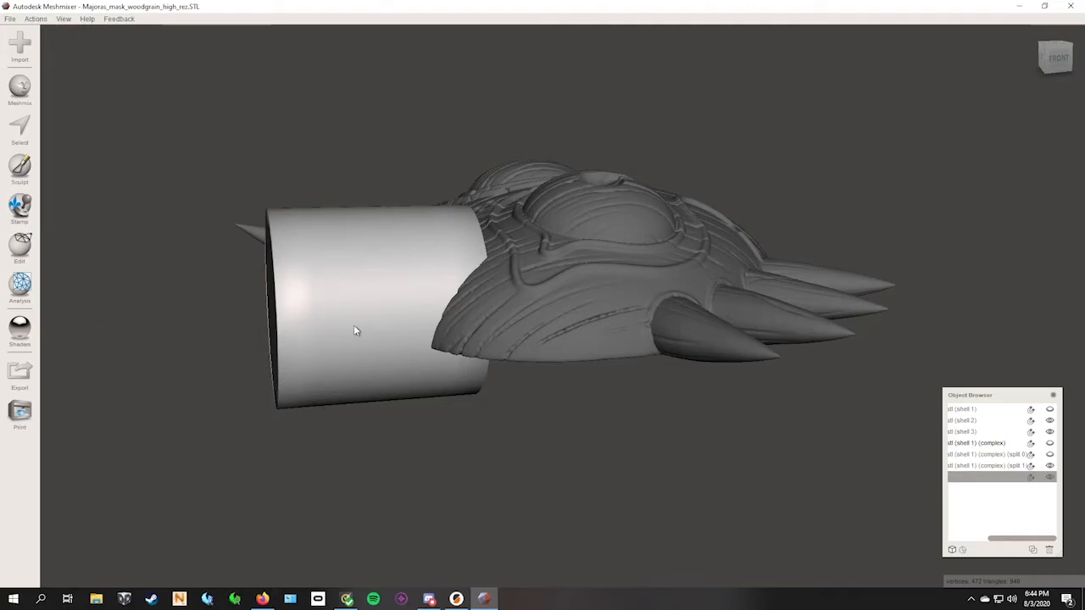
- Transform the cylinder into a small peg that sits partly inside the horn stump's cut face
{"action": "key", "text": "ctrl+t"}
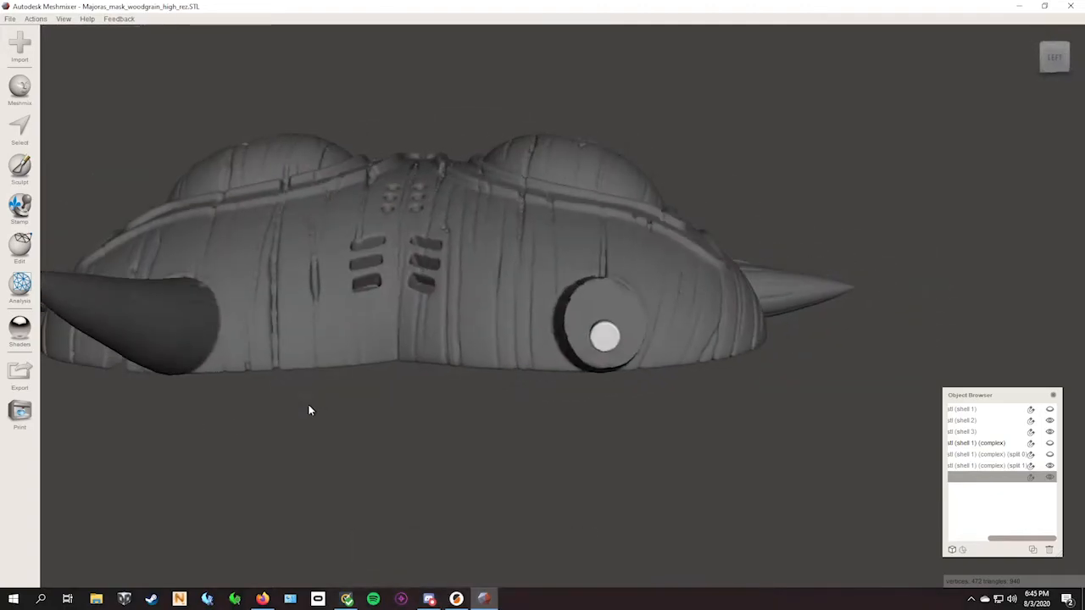
{"action": "right_click_drag", "start_coordinate": [308, 410], "coordinate": [501, 448]}
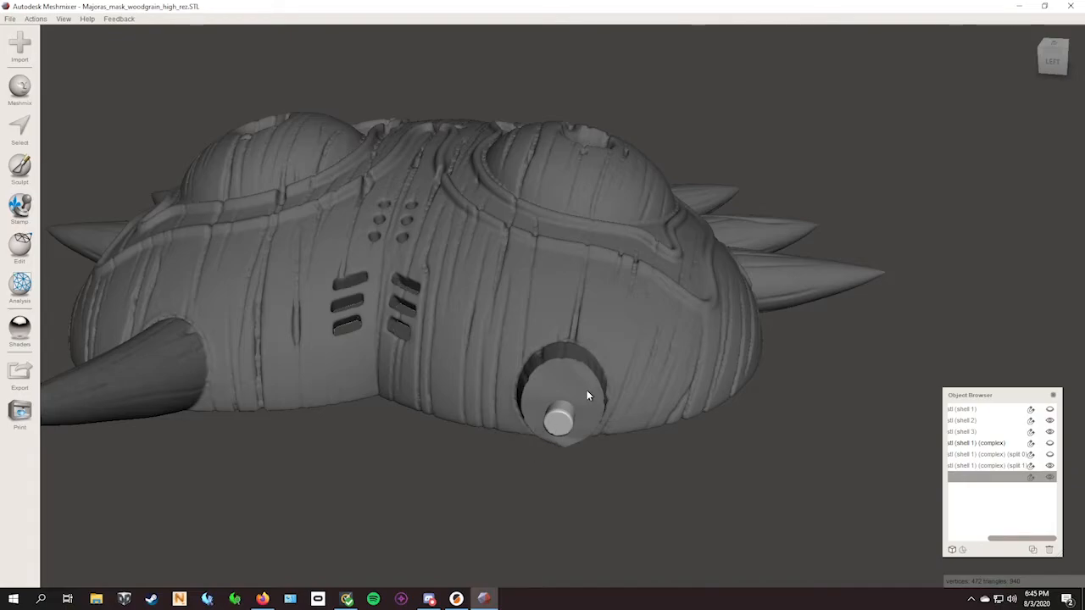
{"action": "right_click_drag", "start_coordinate": [669, 468], "coordinate": [596, 462]}
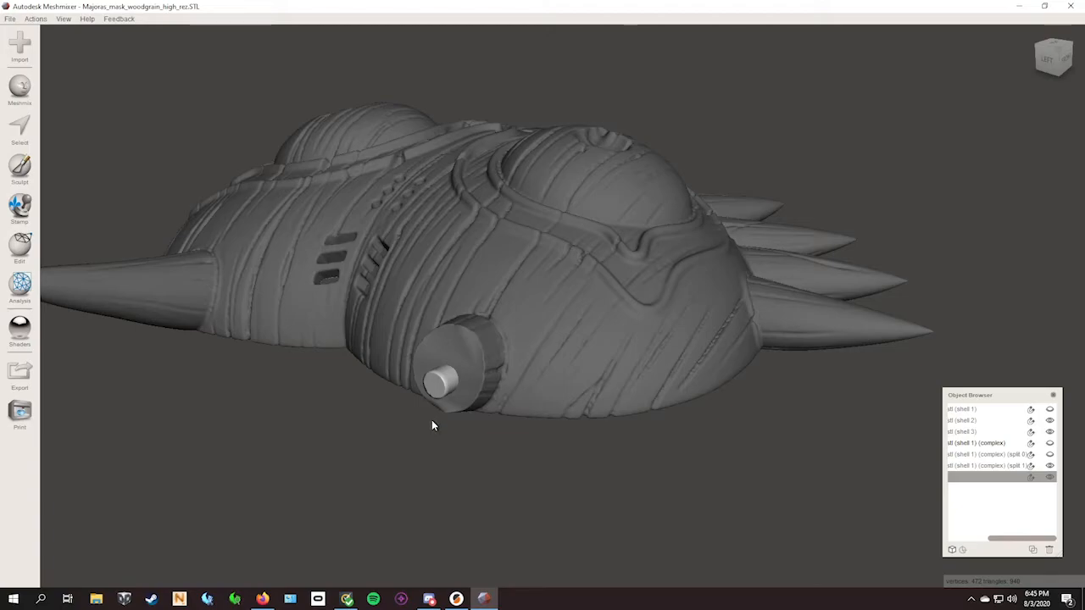
{"action": "right_click_drag", "start_coordinate": [442, 417], "coordinate": [399, 430]}
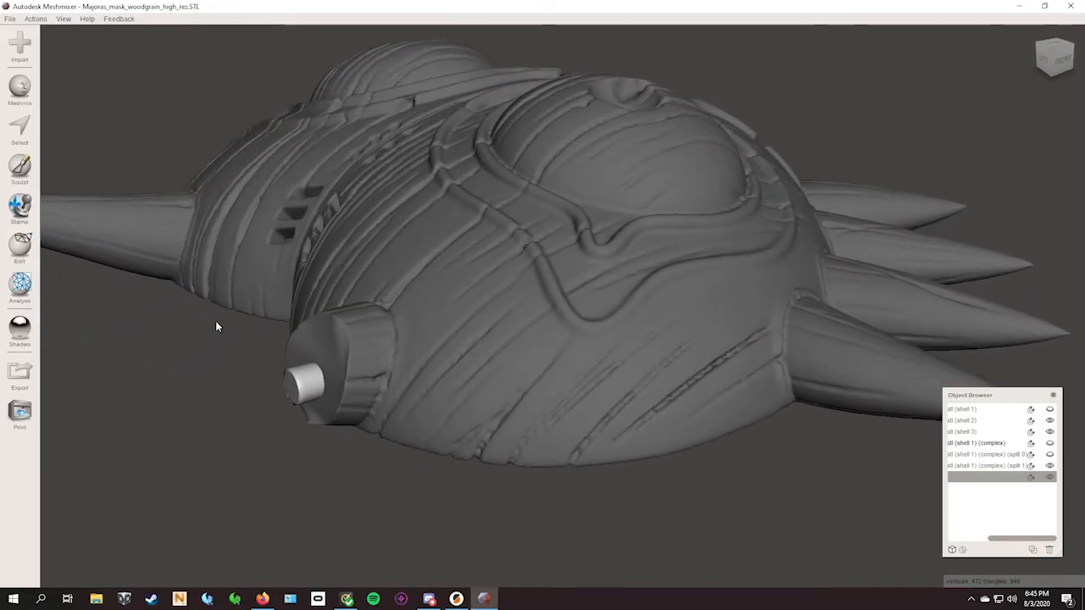
- Subtract the cylinder from the mask half with Boolean Difference in Precise mode, using intersection curves and without auto-reducing the result
{"action": "left_click", "coordinate": [450, 370]}
{"action": "left_click", "coordinate": [313, 390], "text": "shift"}
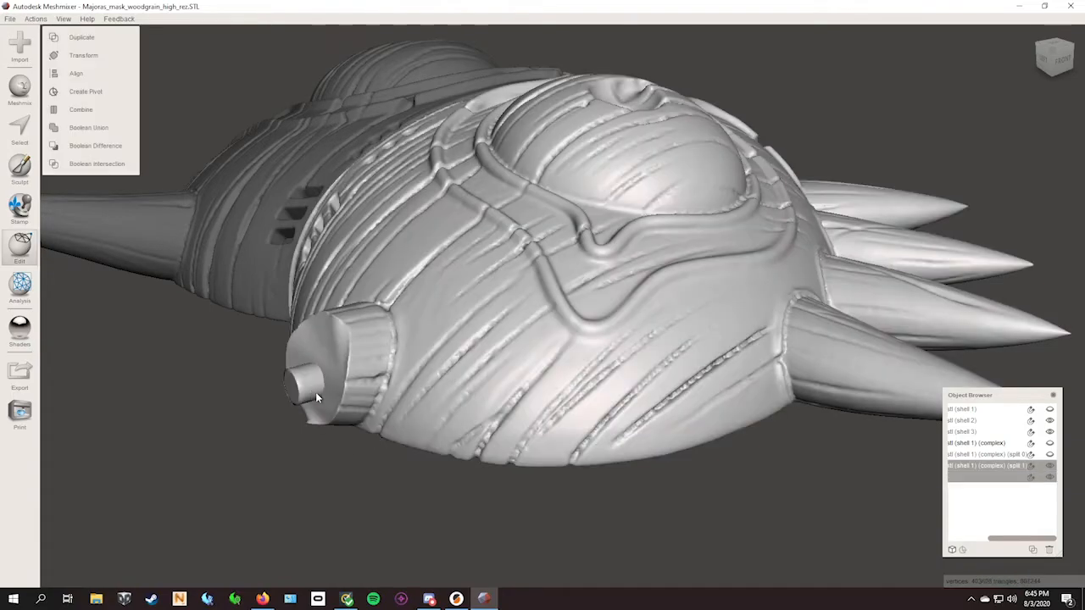
{"action": "left_click", "coordinate": [109, 149]}
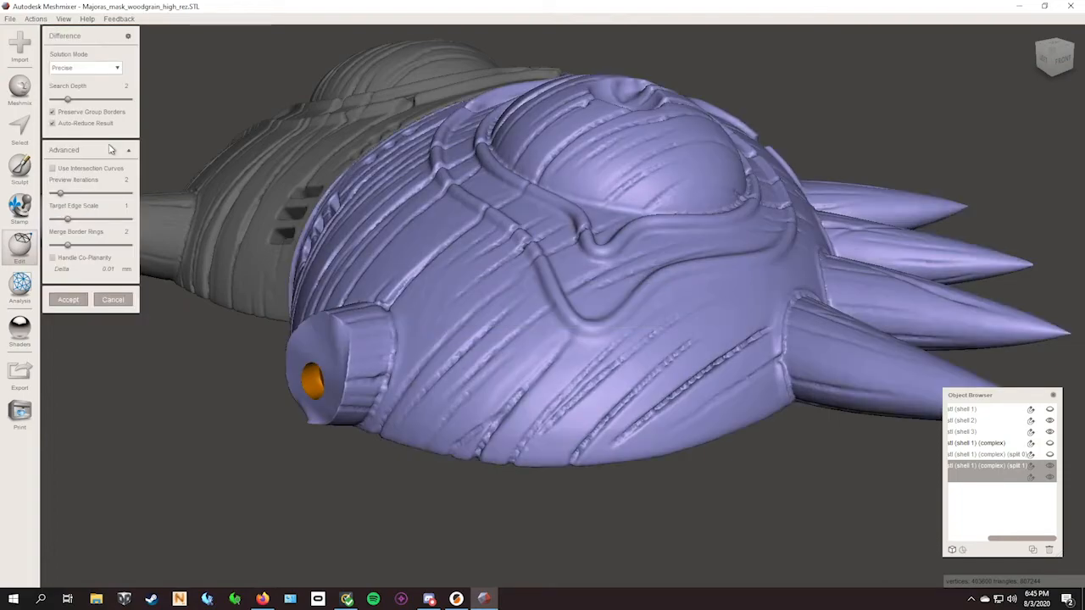
{"action": "left_click", "coordinate": [118, 68]}
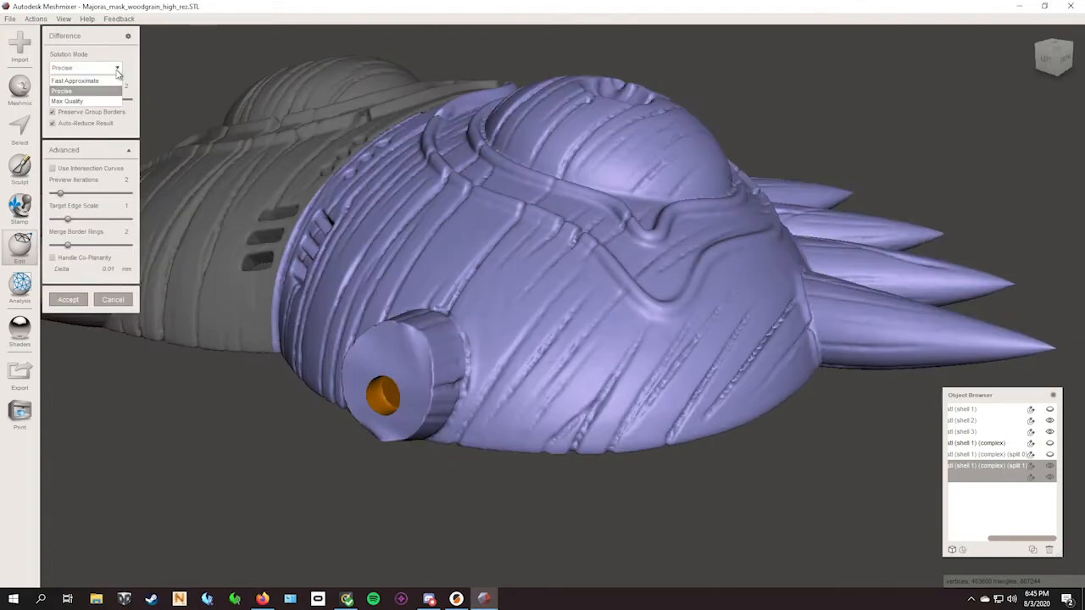
{"action": "left_click", "coordinate": [85, 101]}
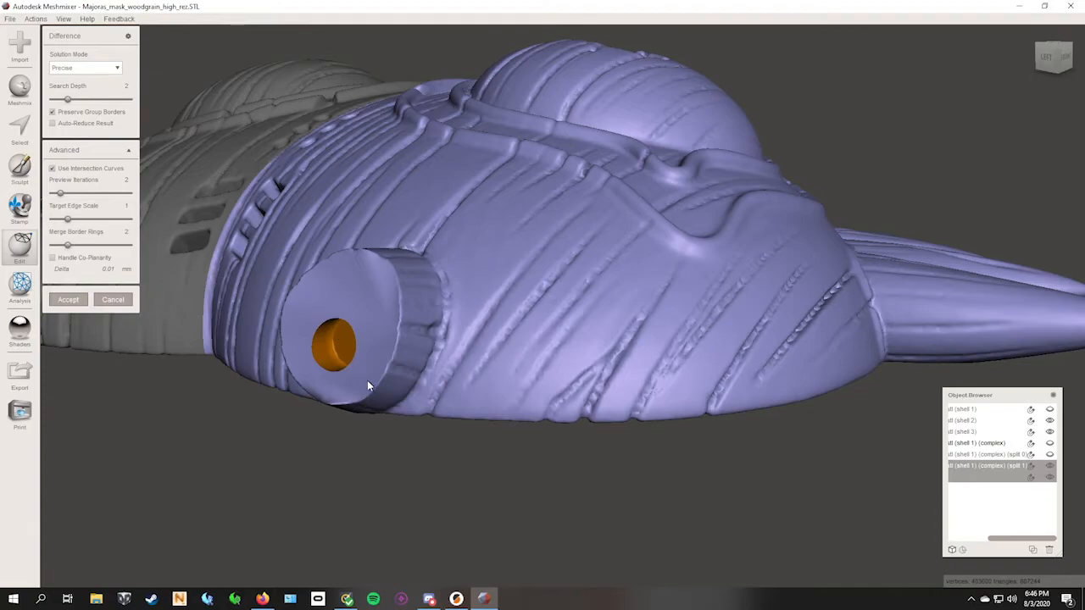
{"action": "left_click", "coordinate": [73, 300]}
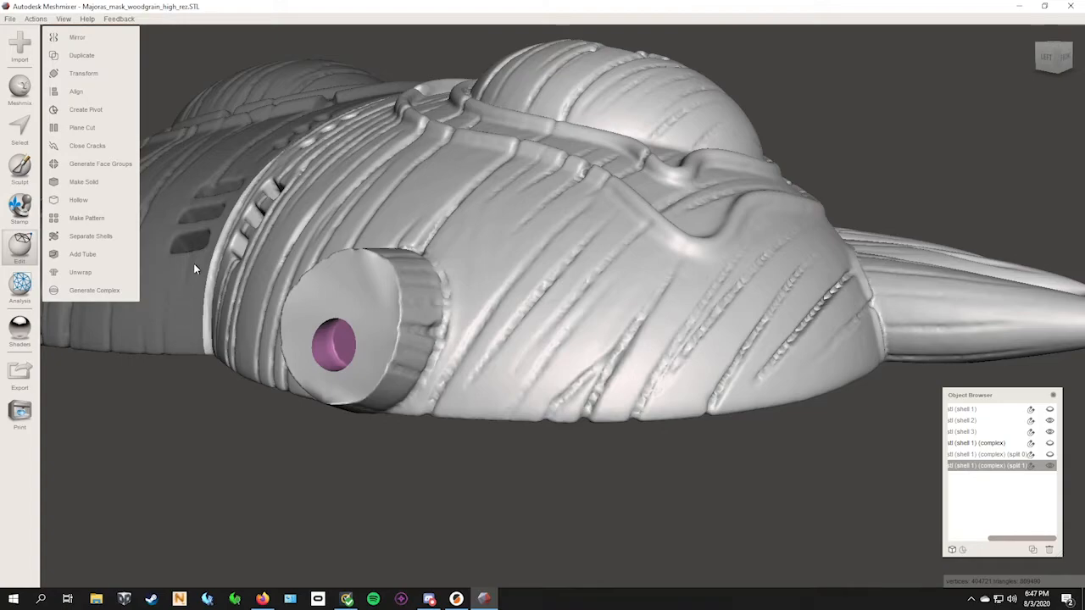
- Generate supports for the mask half's overhangs and inspect them on the inner side and beneath the spikes
{"action": "scroll", "coordinate": [364, 356], "scroll_direction": "up", "scroll_amount": 2}
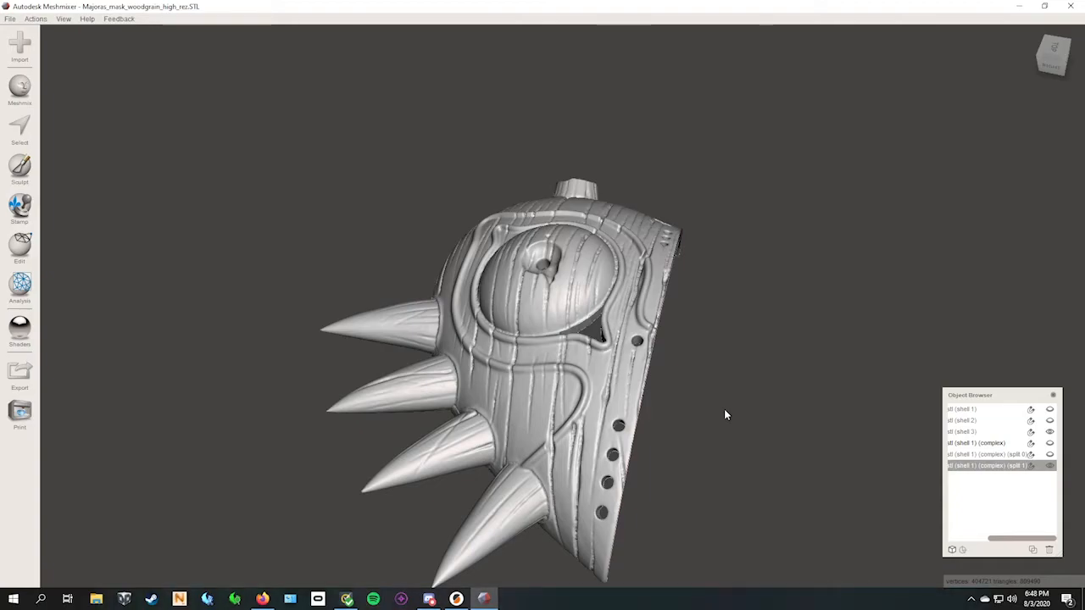
{"action": "left_click", "coordinate": [16, 289]}
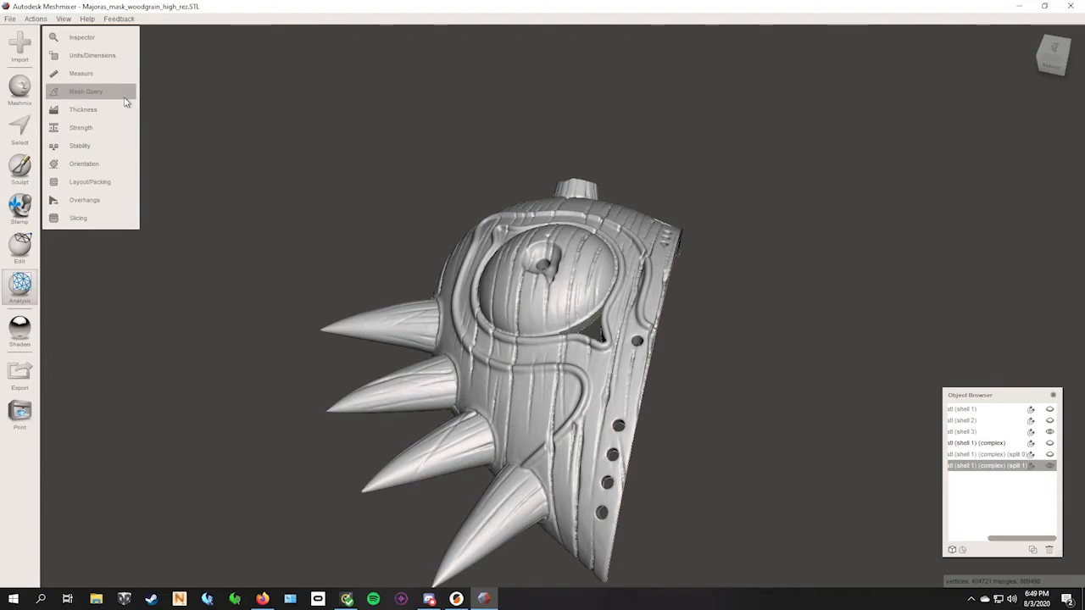
{"action": "left_click", "coordinate": [75, 213]}
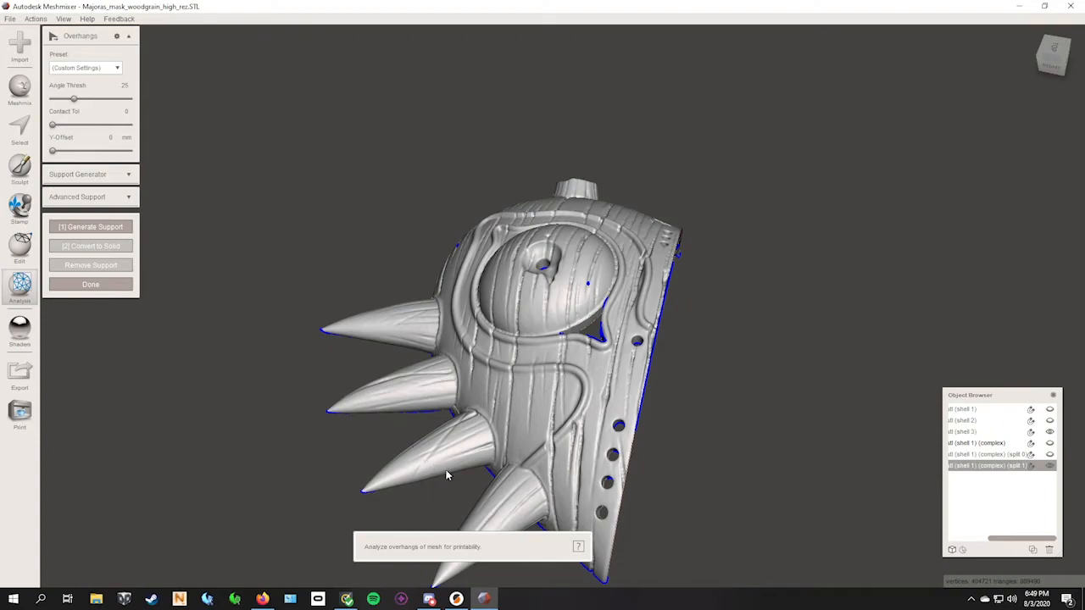
{"action": "right_click_drag", "start_coordinate": [354, 515], "coordinate": [255, 356]}
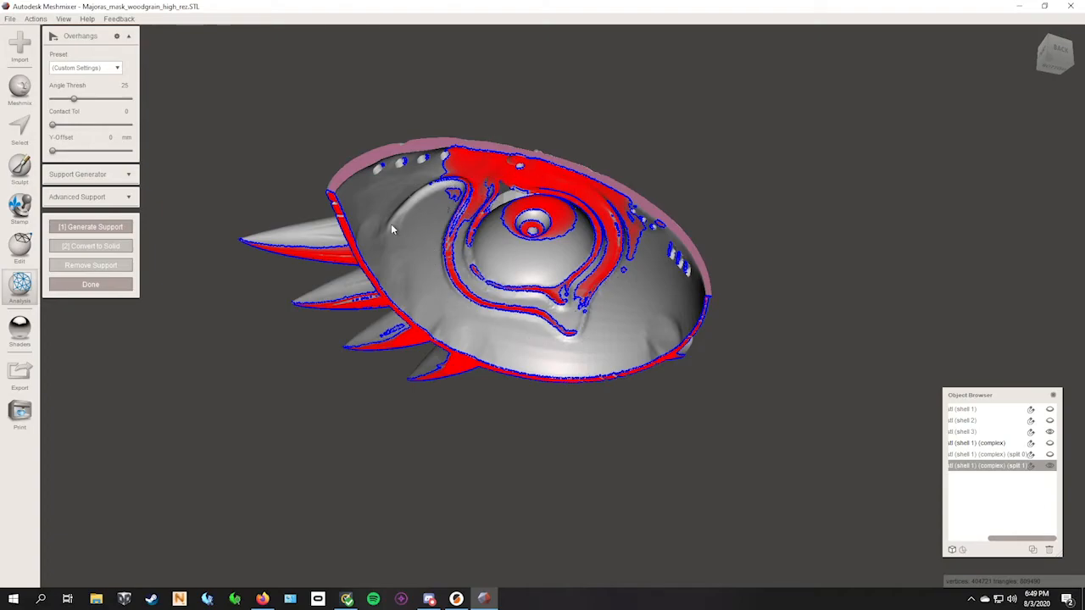
{"action": "left_click", "coordinate": [87, 231]}
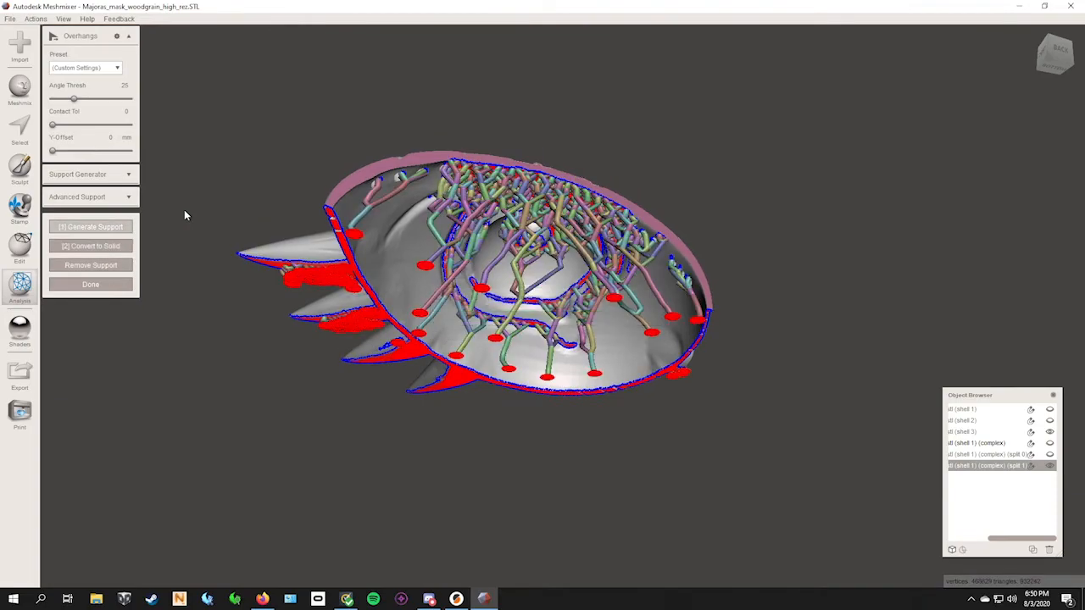
{"action": "right_click_drag", "start_coordinate": [253, 363], "coordinate": [155, 336]}
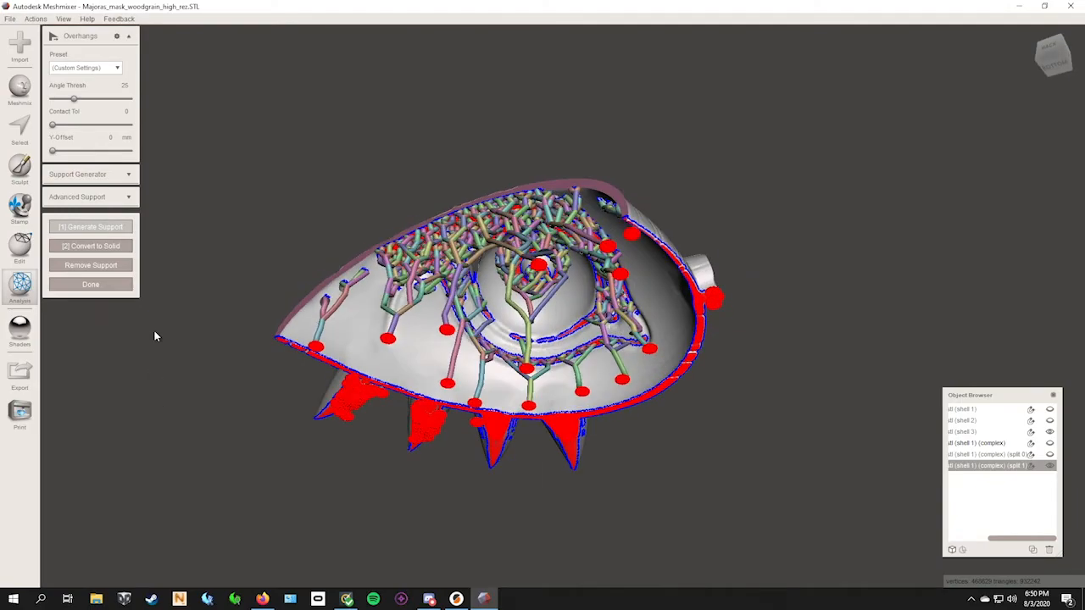
{"action": "right_click_drag", "start_coordinate": [603, 413], "coordinate": [475, 519]}
{"action": "right_click_drag", "start_coordinate": [480, 246], "coordinate": [460, 368]}
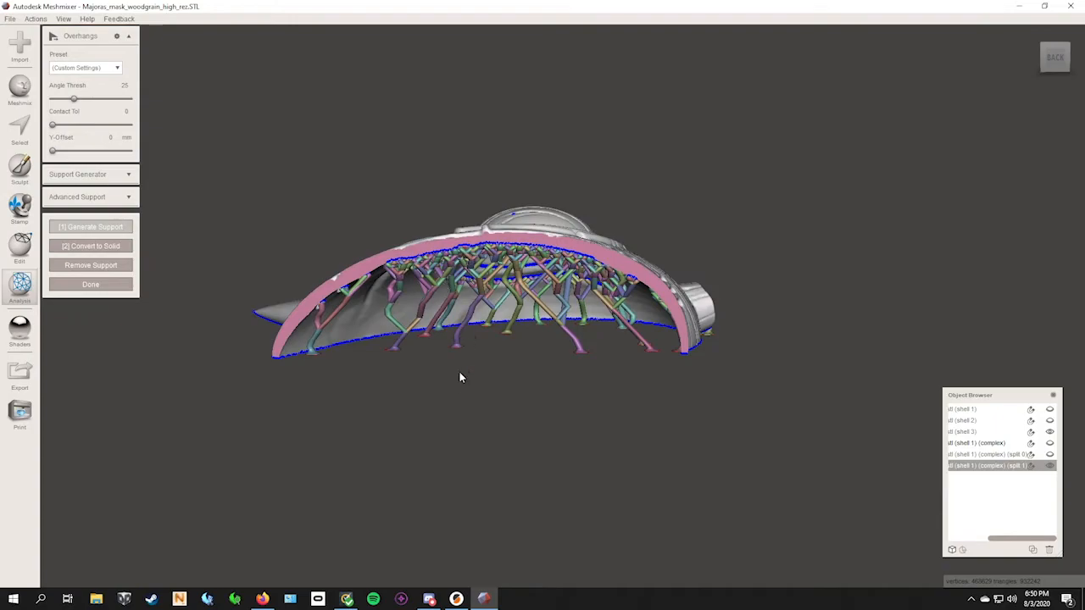
{"action": "right_click_drag", "start_coordinate": [388, 416], "coordinate": [407, 368]}
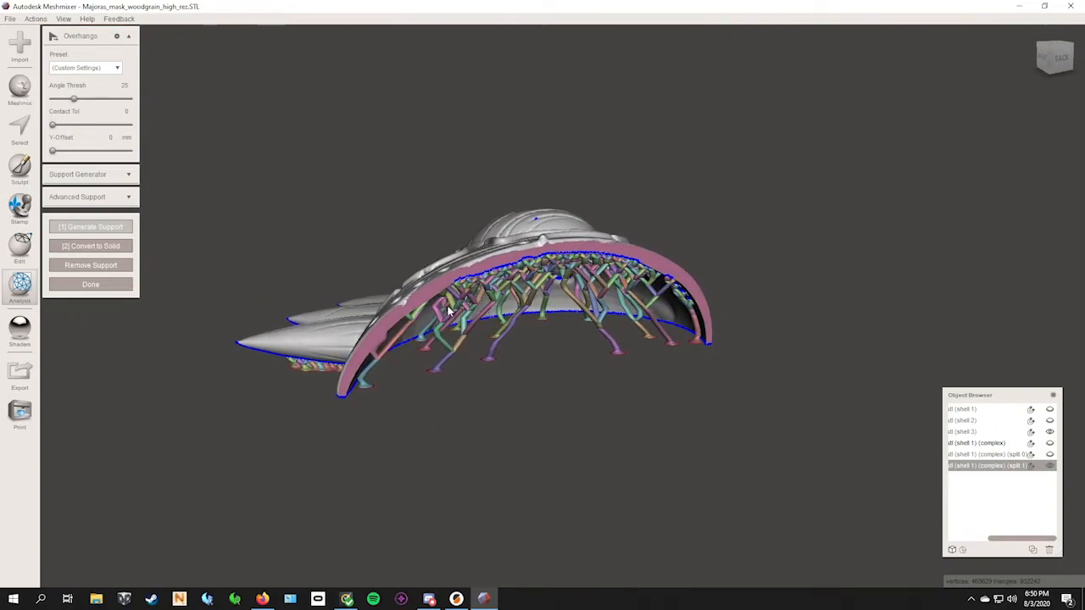
{"action": "right_click_drag", "start_coordinate": [478, 426], "coordinate": [473, 253]}
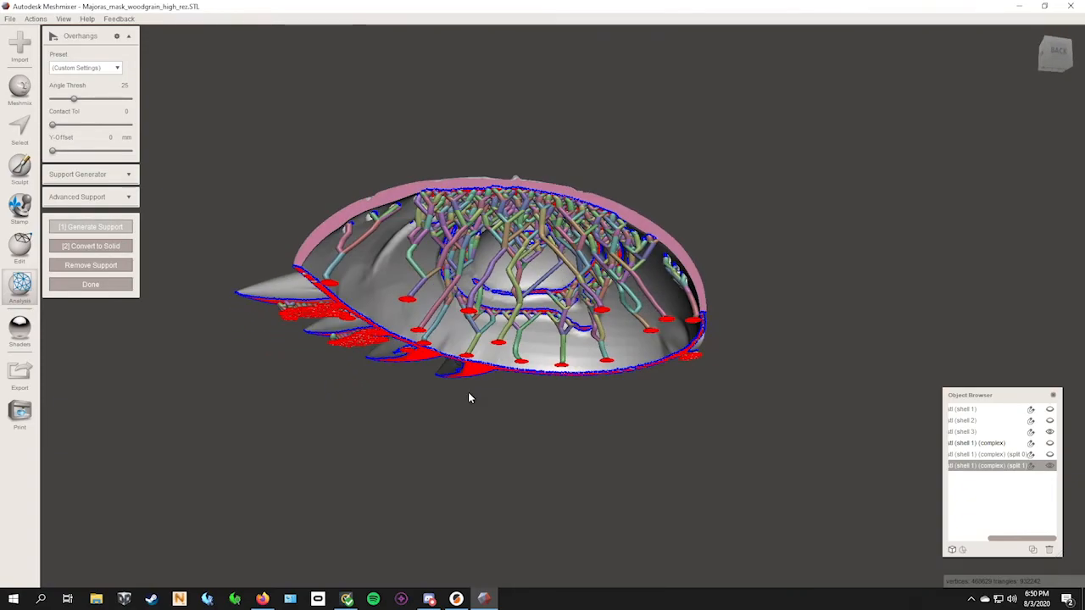
- Rotate the mask half -90 degrees about Z so it stands on its flat cut face, and check the peg hole's orientation
{"action": "right_click_drag", "start_coordinate": [344, 407], "coordinate": [358, 458]}
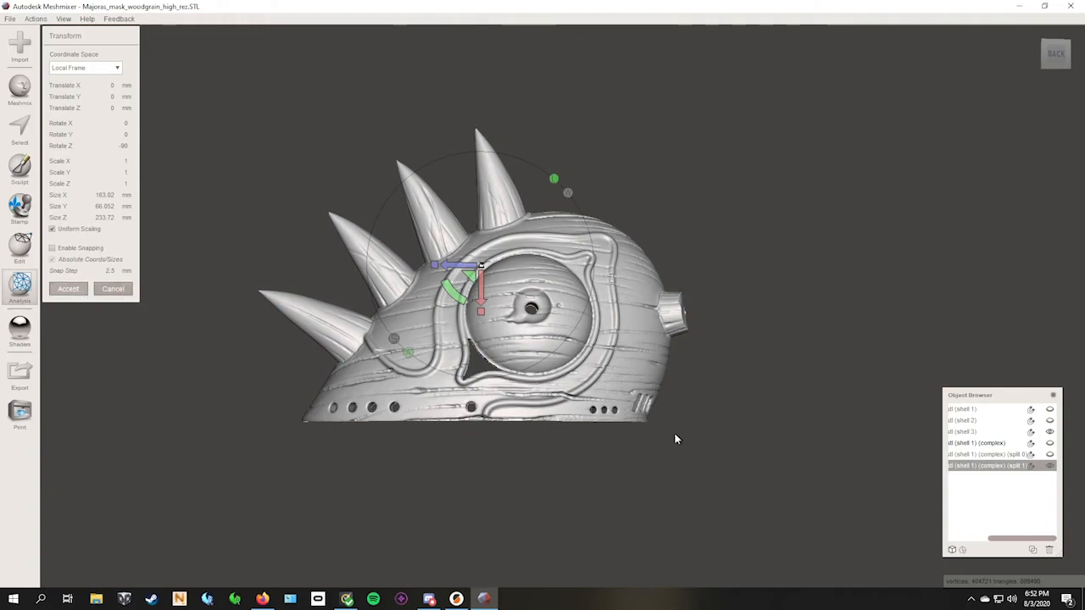
{"action": "key", "text": "Return"}
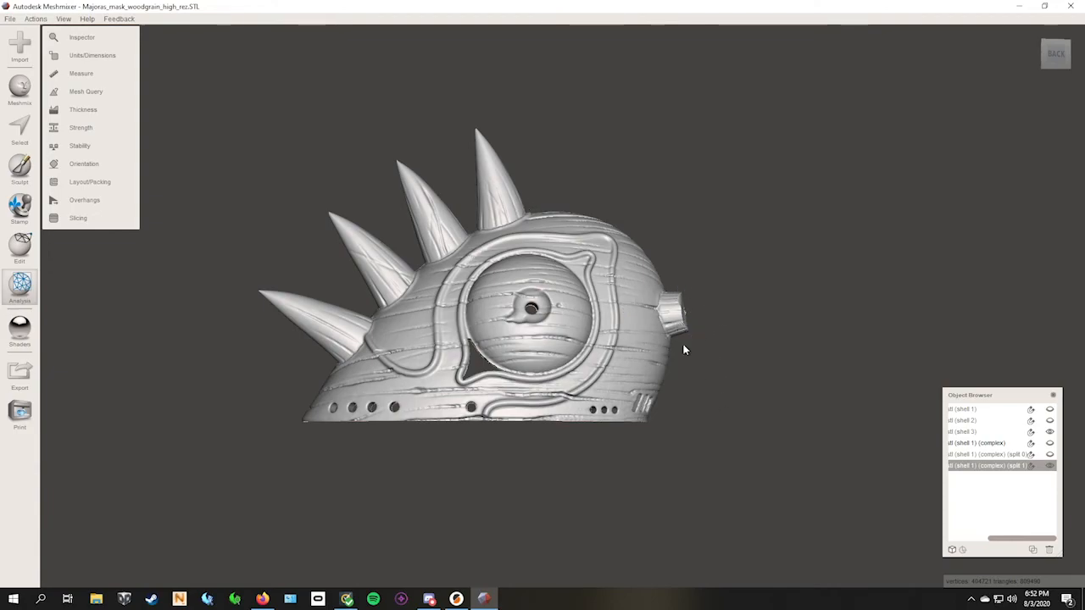
{"action": "right_click_drag", "start_coordinate": [684, 459], "coordinate": [693, 356]}
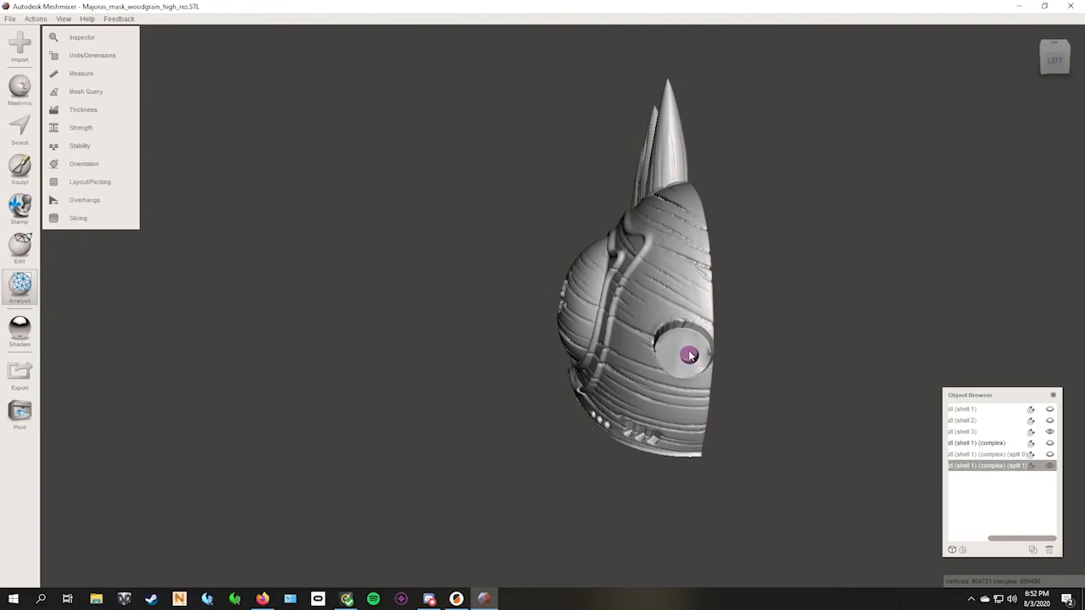
{"action": "mouse_move", "coordinate": [700, 361]}
{"action": "right_mouse_down"}
{"action": "mouse_move", "coordinate": [724, 362]}
{"action": "mouse_move", "coordinate": [706, 339]}
{"action": "mouse_move", "coordinate": [711, 363]}
{"action": "right_mouse_up"}
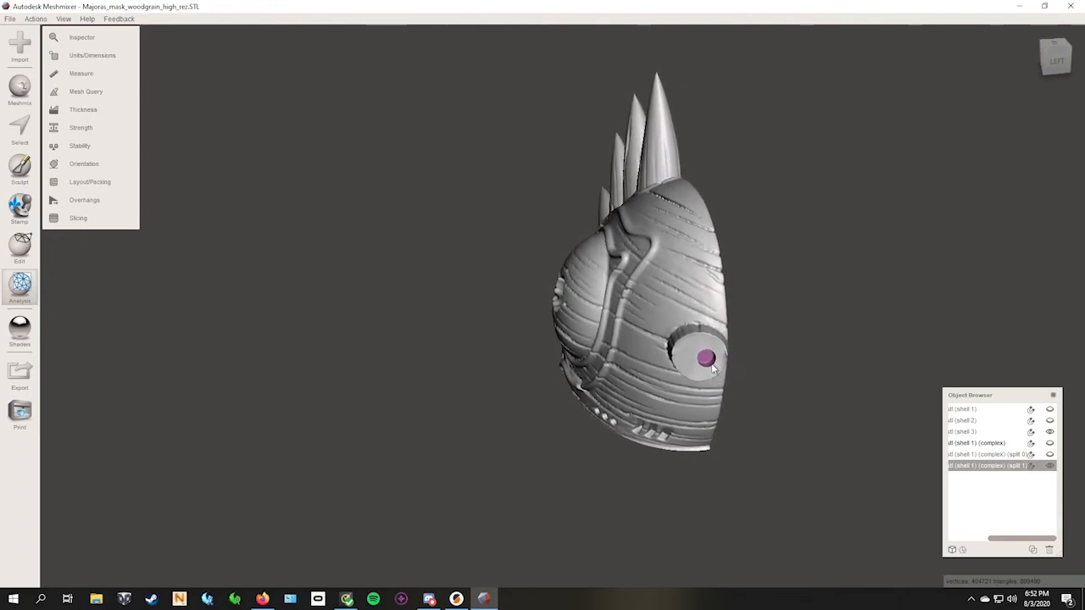
{"action": "mouse_move", "coordinate": [678, 390]}
{"action": "right_mouse_down"}
{"action": "mouse_move", "coordinate": [703, 383]}
{"action": "mouse_move", "coordinate": [680, 362]}
{"action": "mouse_move", "coordinate": [673, 377]}
{"action": "right_mouse_up"}
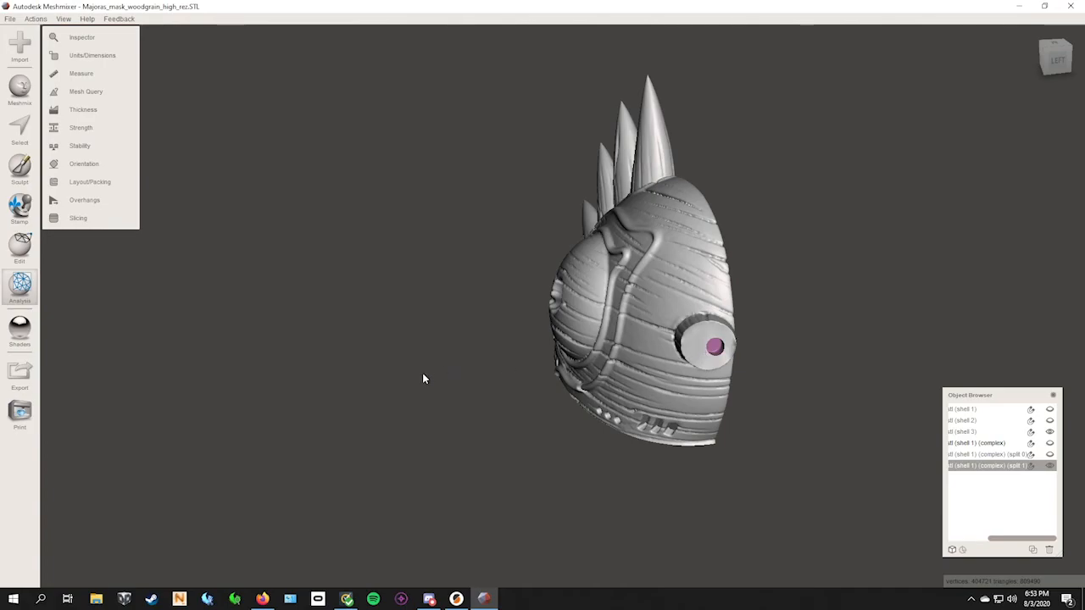
{"action": "right_click_drag", "start_coordinate": [450, 377], "coordinate": [595, 357]}
{"action": "right_click_drag", "start_coordinate": [612, 489], "coordinate": [503, 489]}
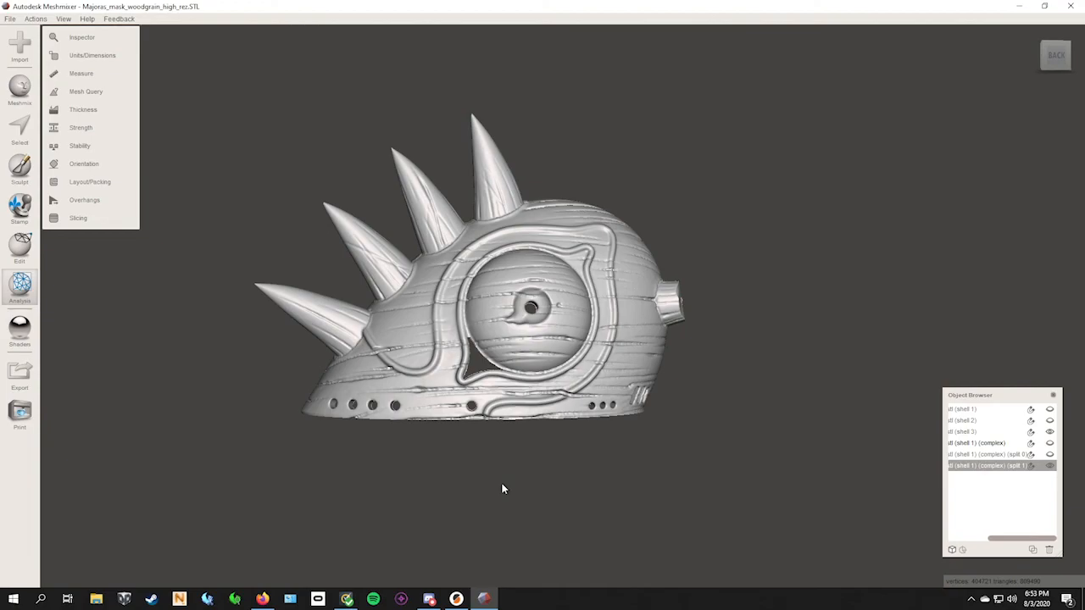